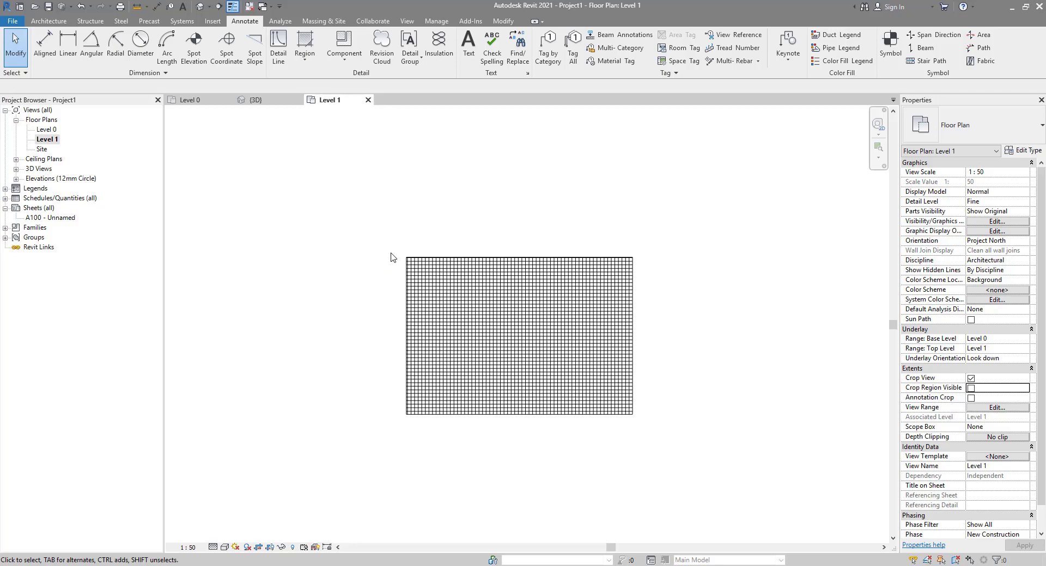
- Preview the current plan's printed page, then close the preview
key(ctrl+p)
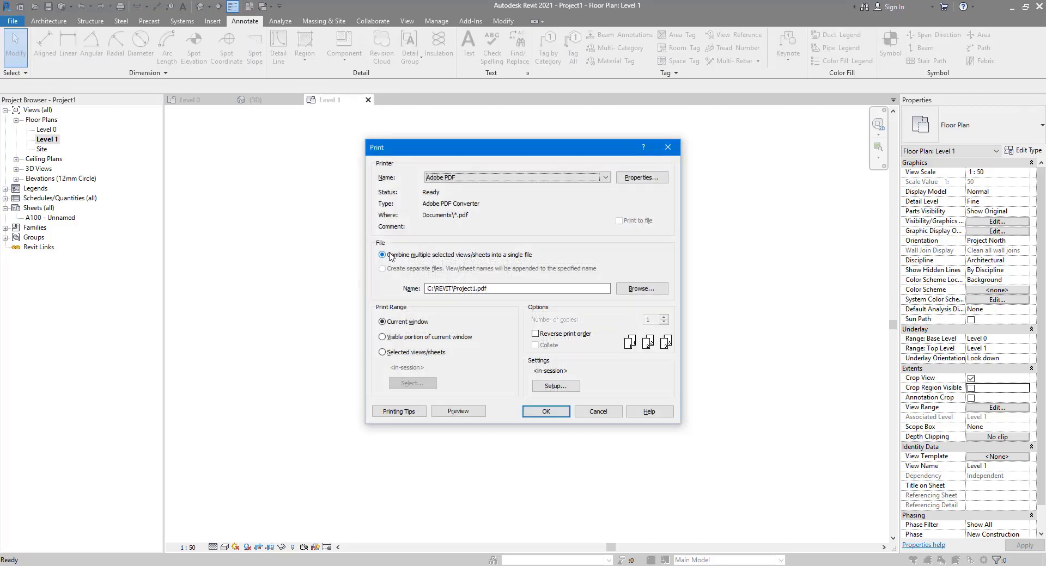
click(458, 412)
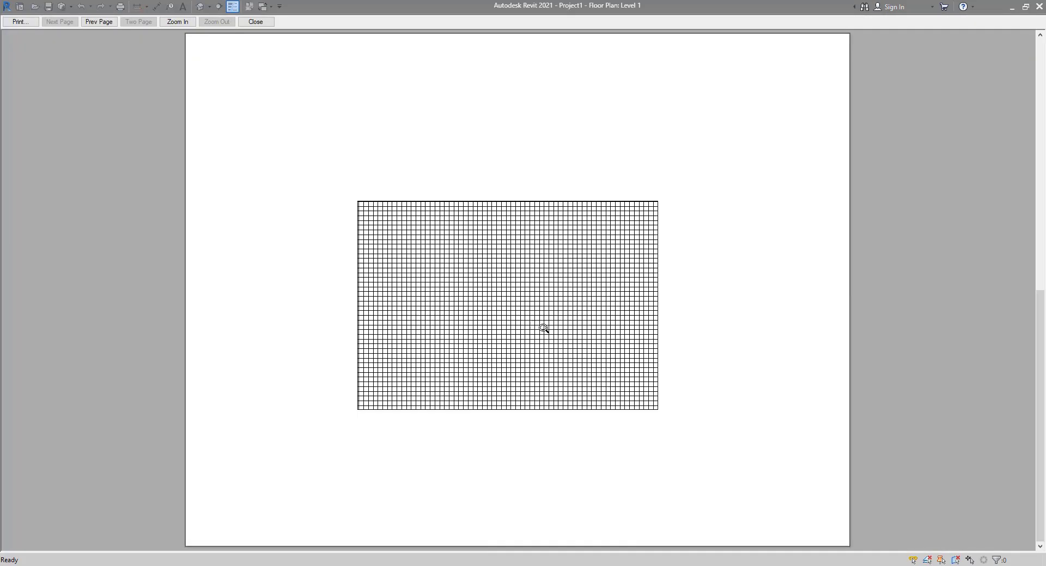
click(256, 23)
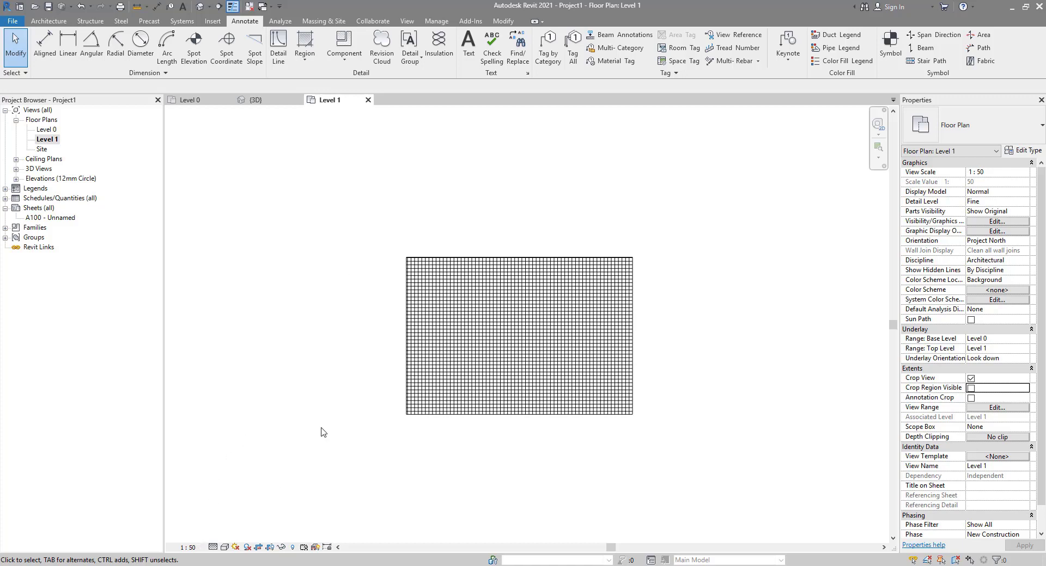
- Set the view scale to 1 : 100, after briefly reverting to 1 : 50
click(189, 547)
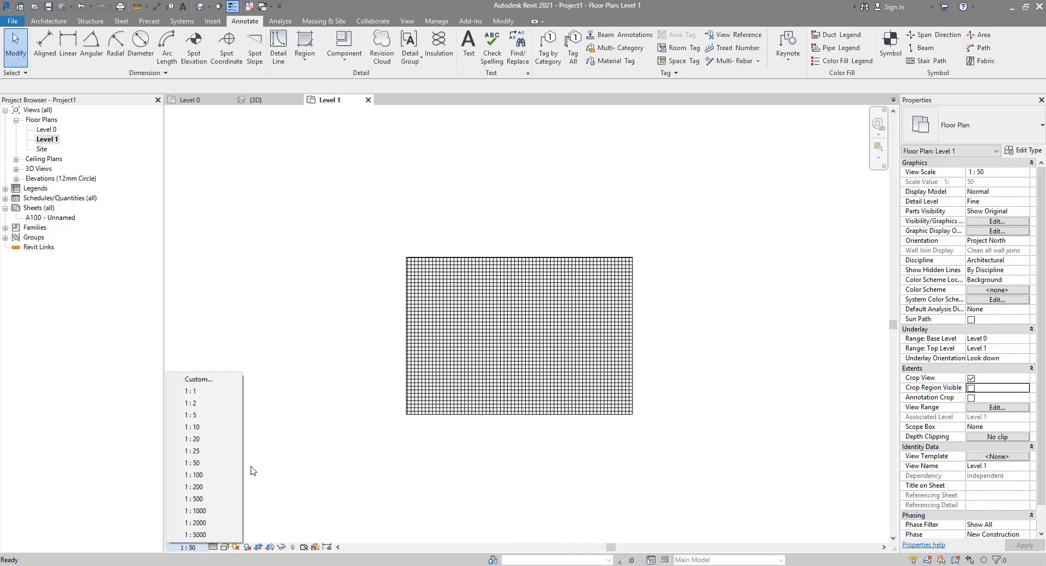
click(223, 477)
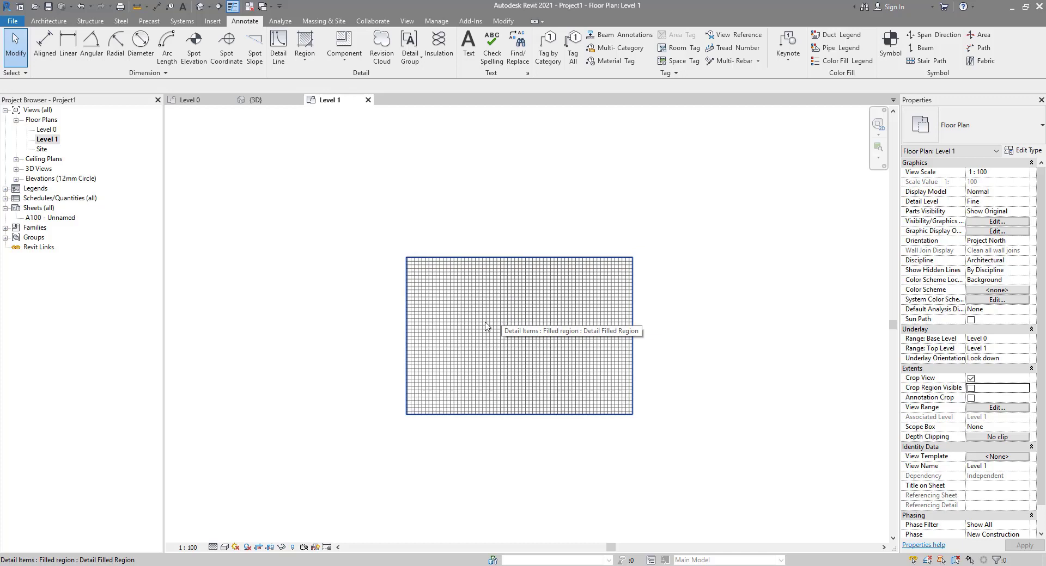
click(189, 548)
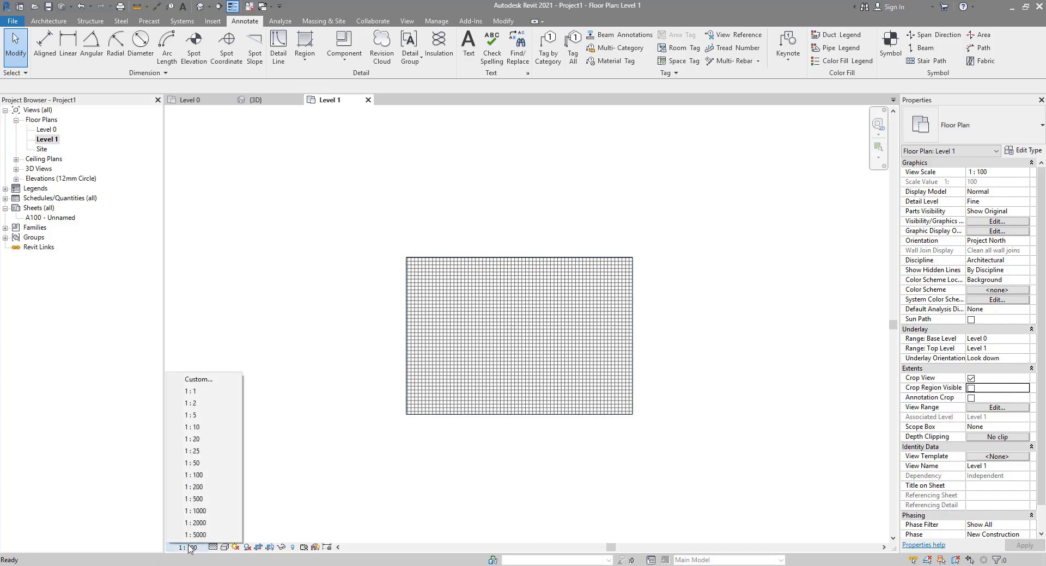
click(217, 464)
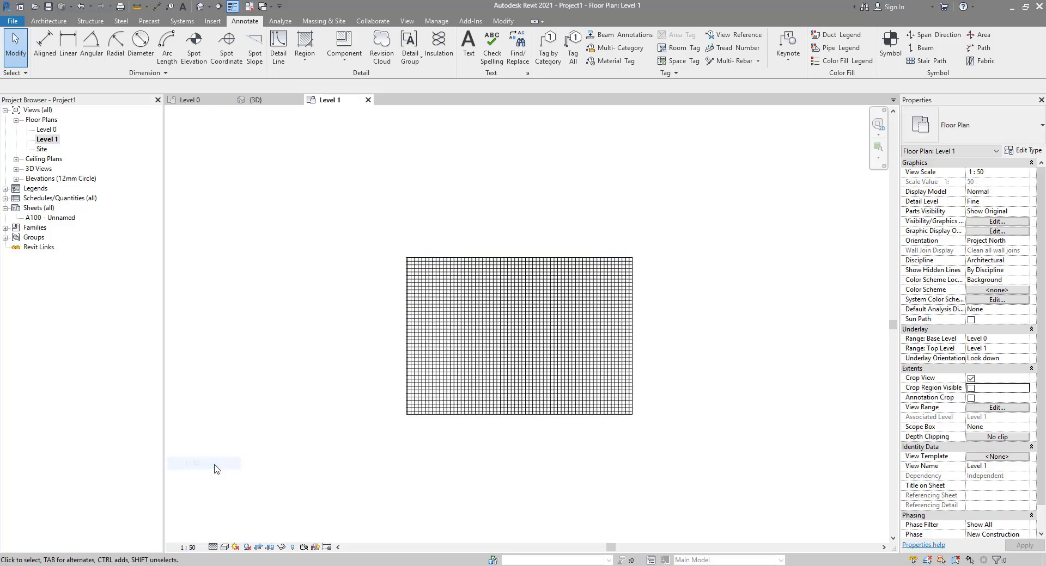
click(191, 547)
click(234, 478)
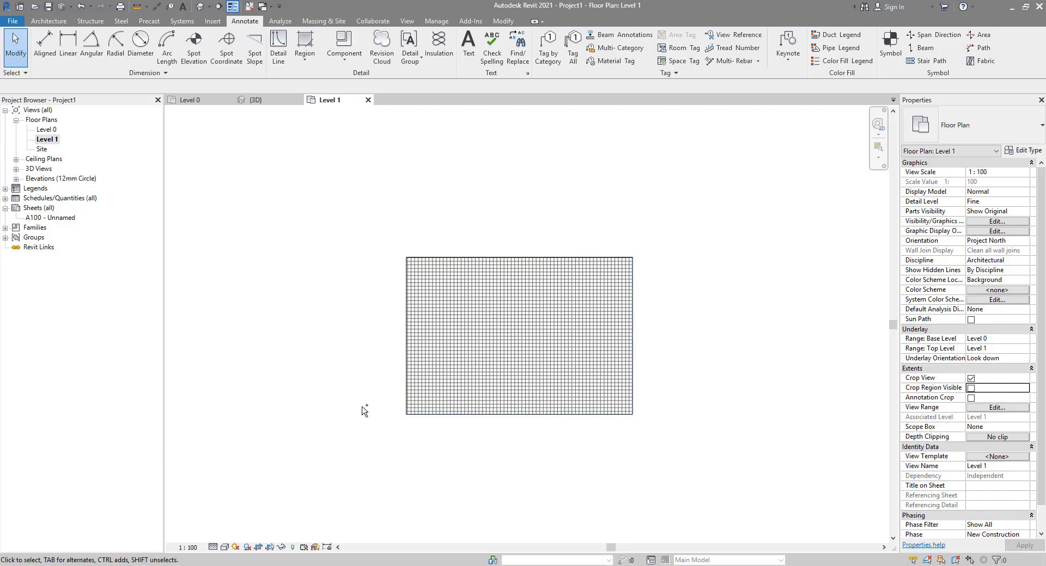
key(ctrl+p)
click(452, 413)
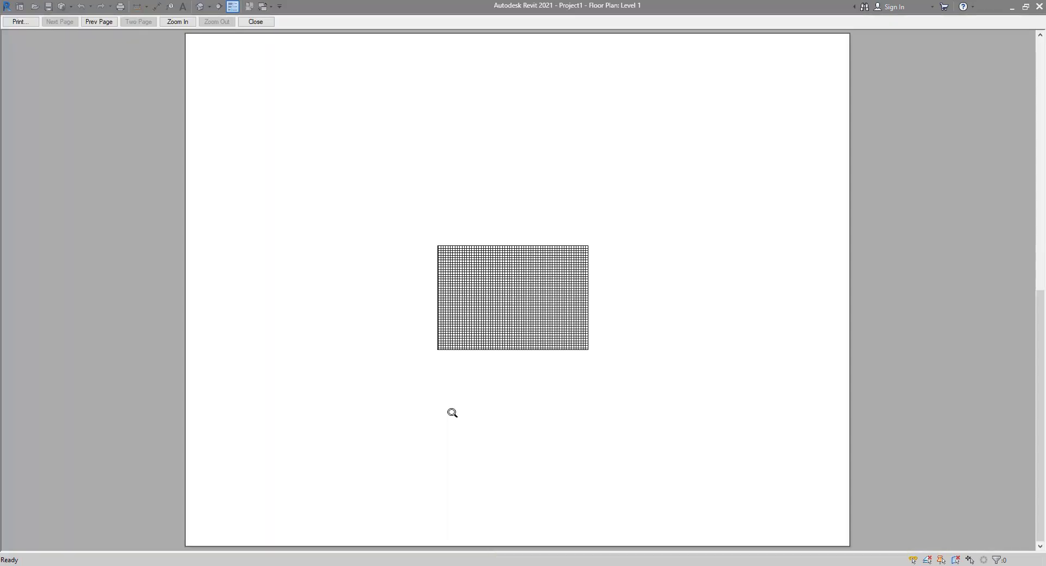
click(515, 290)
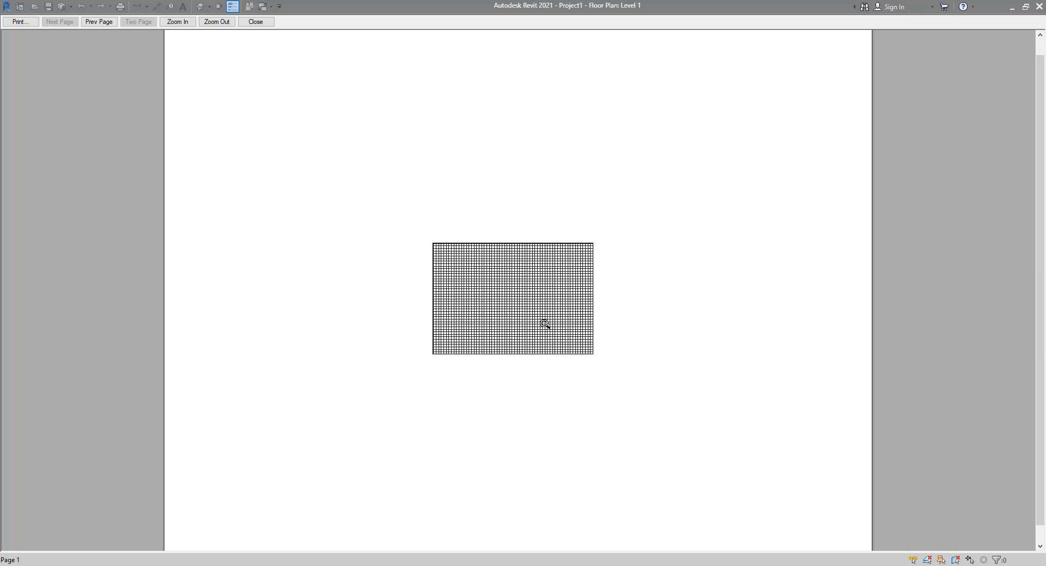
click(255, 22)
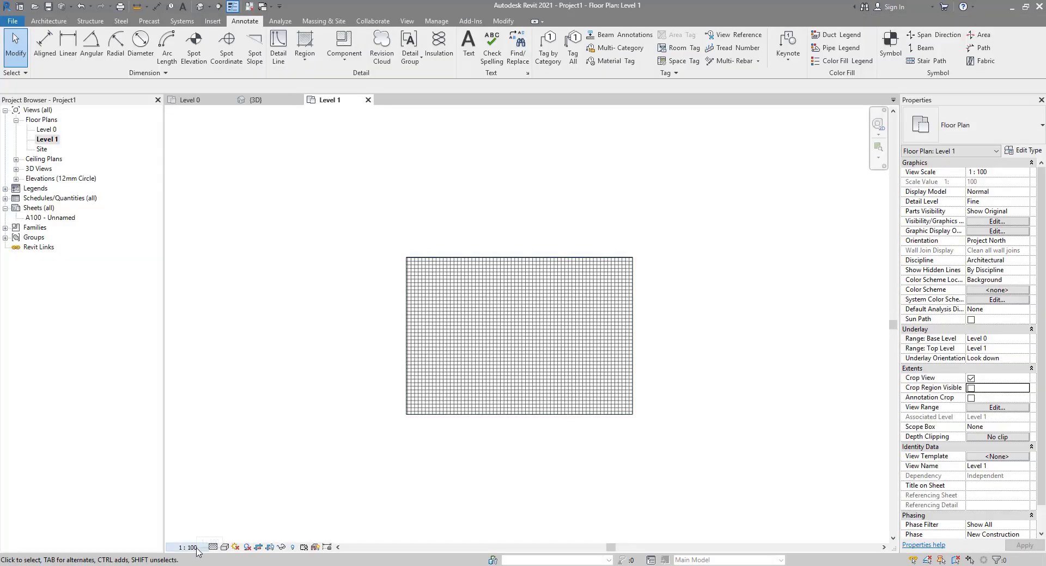
- Set the view scale to 1 : 200 and check a magnified print preview
click(187, 548)
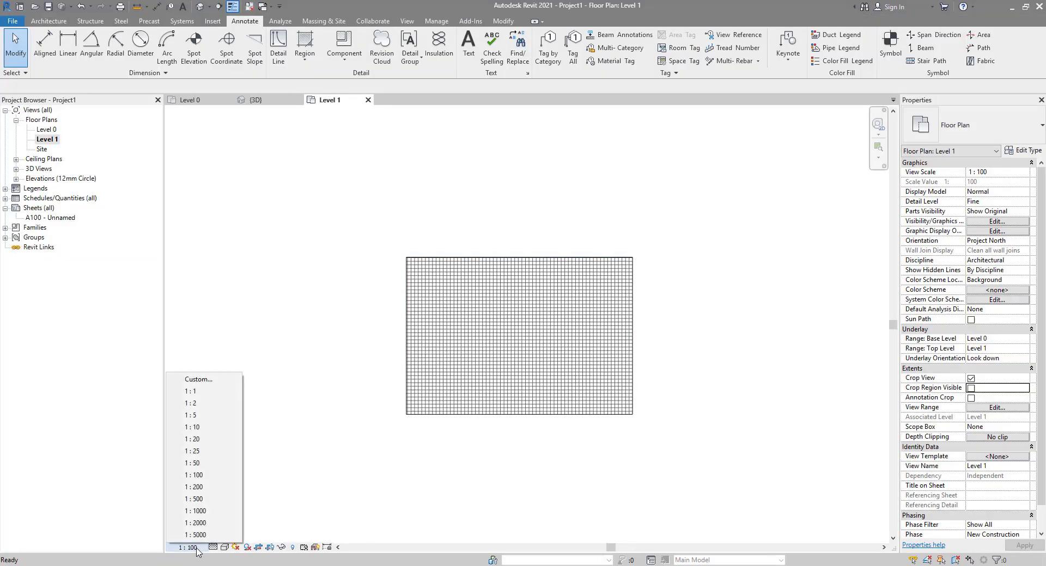
click(228, 492)
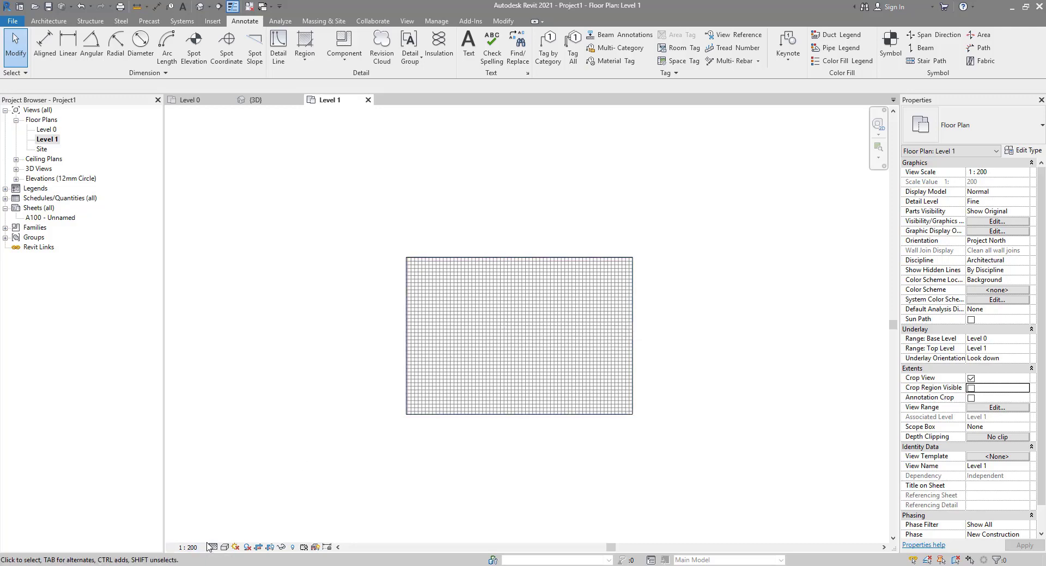
key(ctrl+p)
click(463, 415)
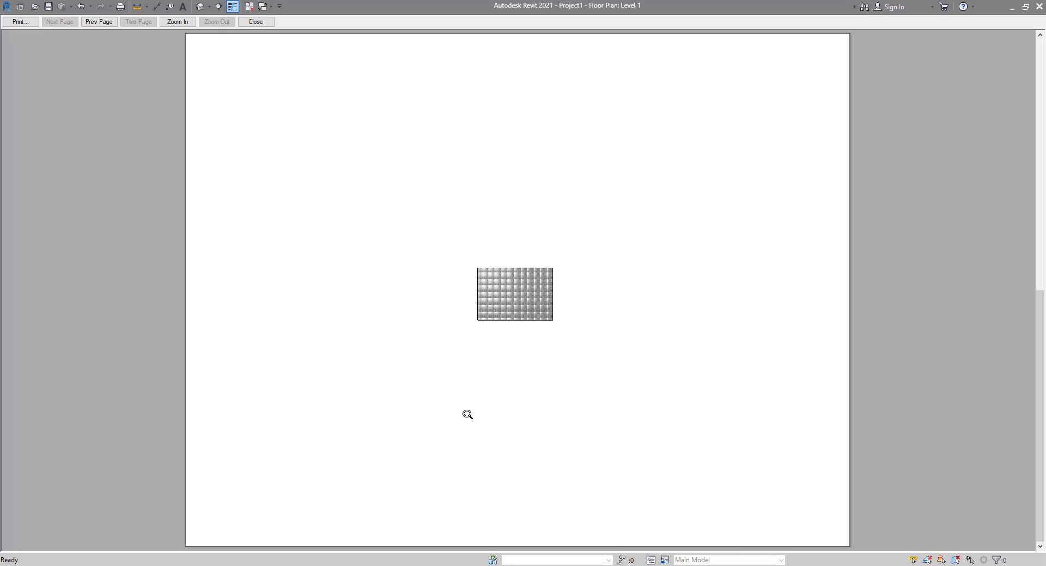
click(520, 299)
click(514, 279)
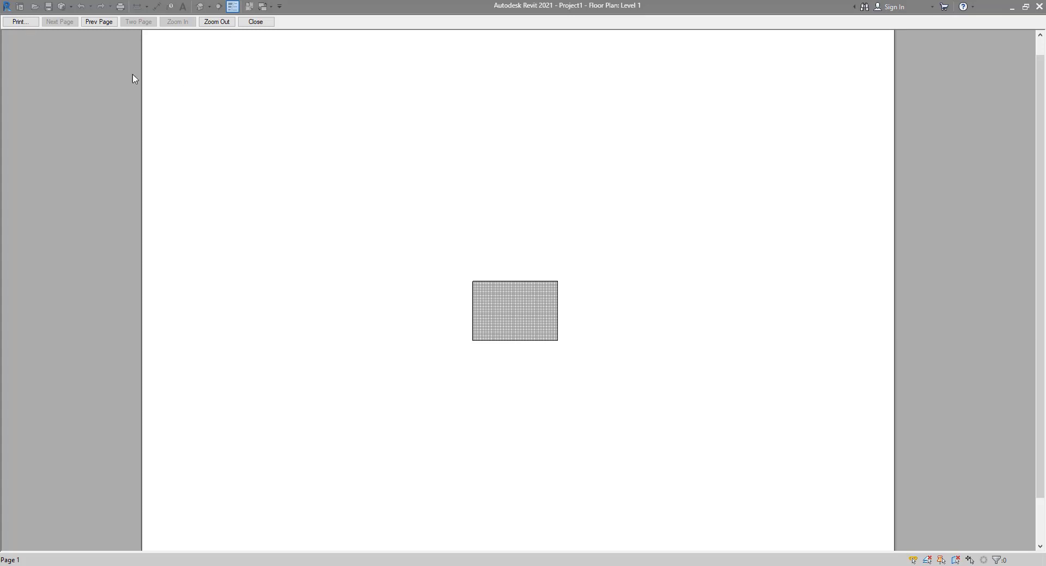
click(20, 22)
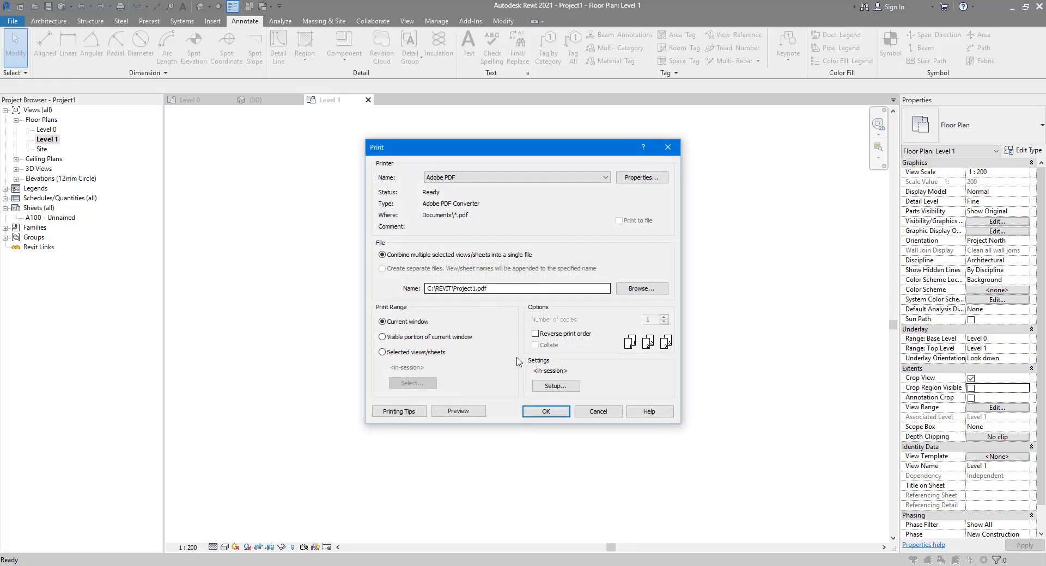
- Print the plan to PDF, overwriting the existing Project1.pdf
click(541, 414)
click(556, 303)
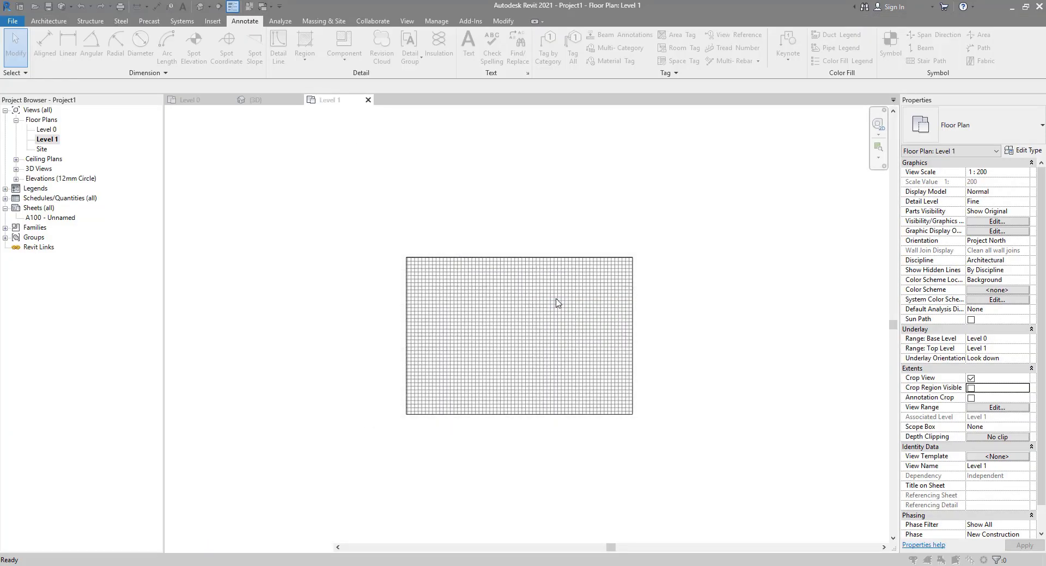
click(522, 374)
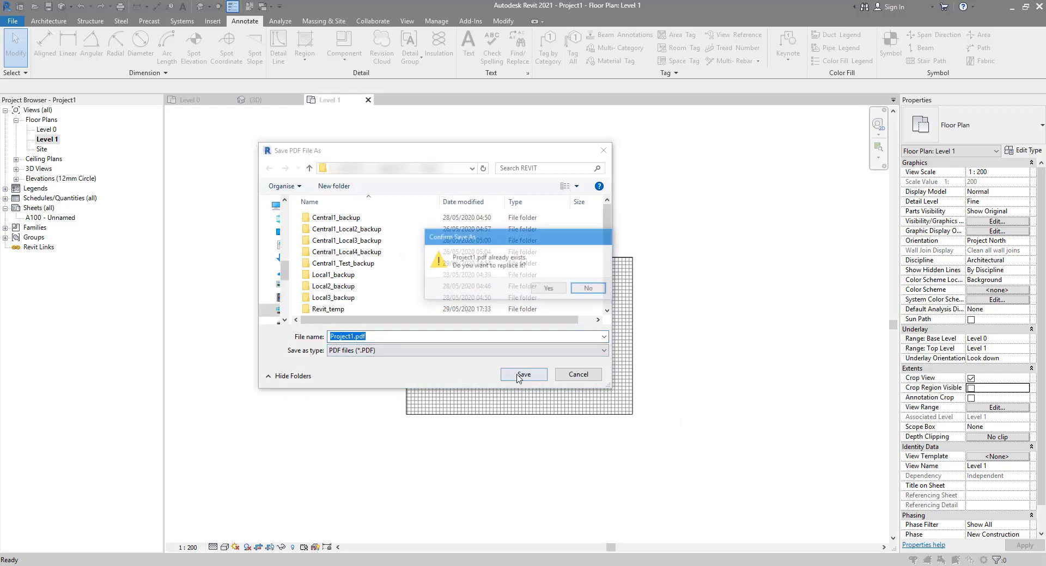
click(547, 291)
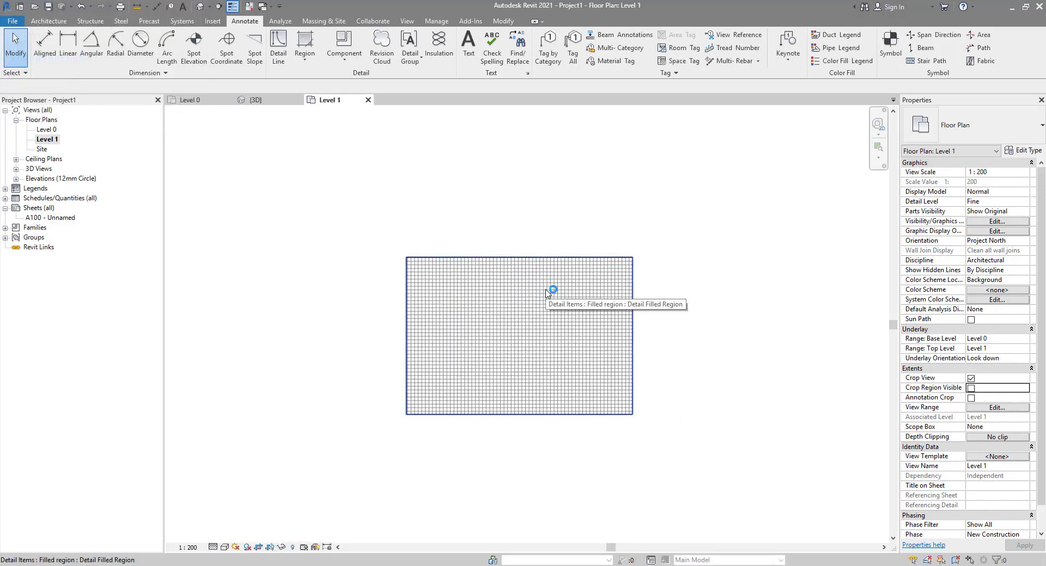
- Zoom Project1.pdf to 6400% at the grid corner, pan above it, then close Acrobat Reader
ctrl+scroll(471, 320, up, 8)
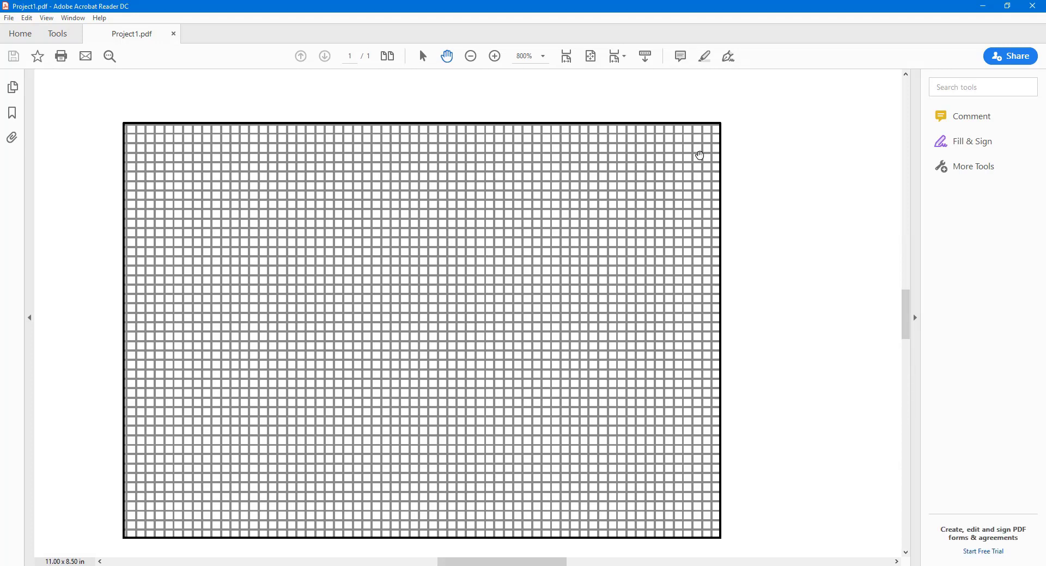
ctrl+scroll(723, 120, up, 6)
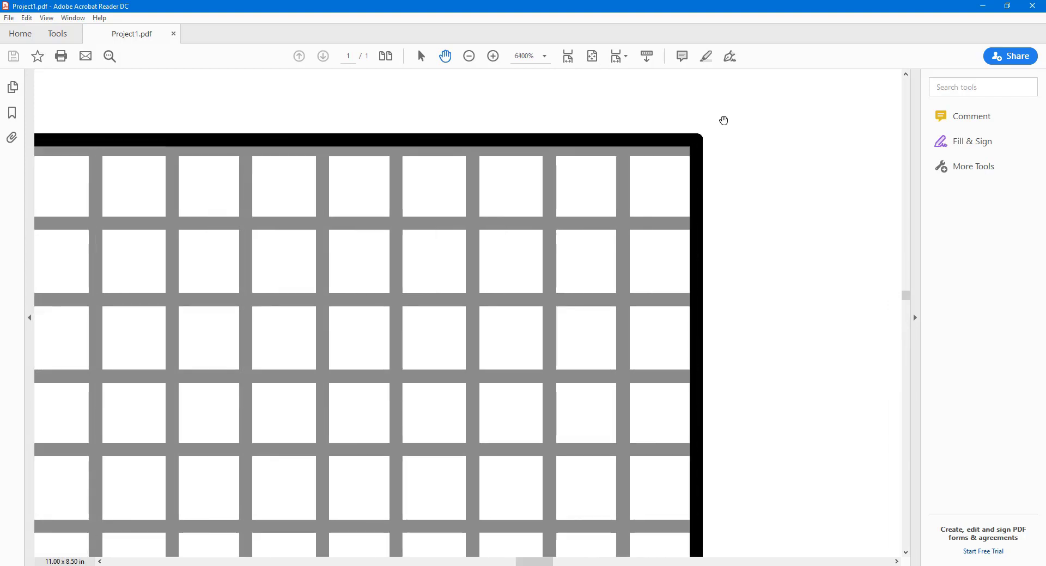
drag(723, 120, 710, 202)
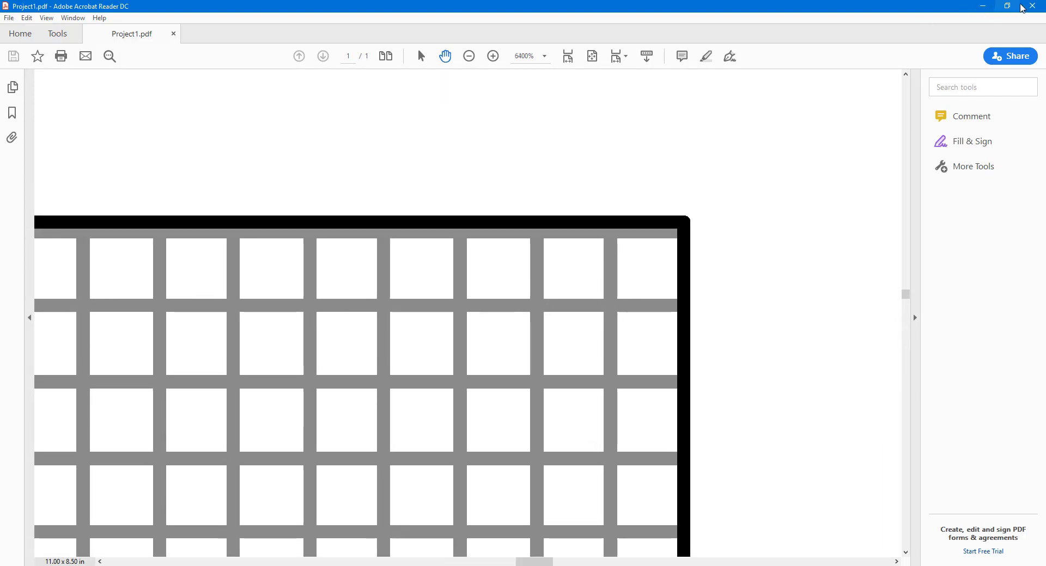
click(1030, 6)
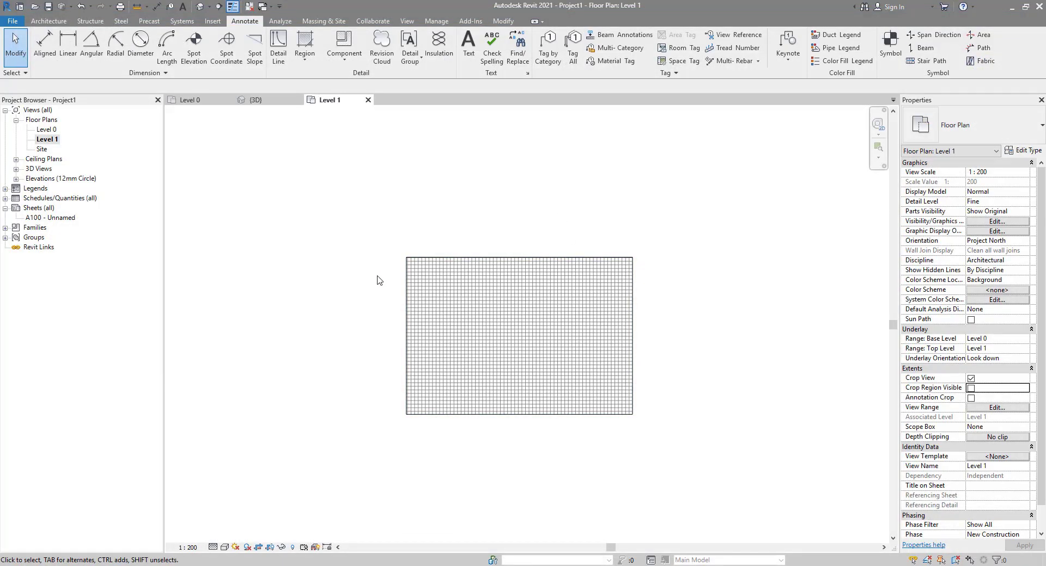
- Set the view scale to 1 : 500 and preview the printed page
click(188, 547)
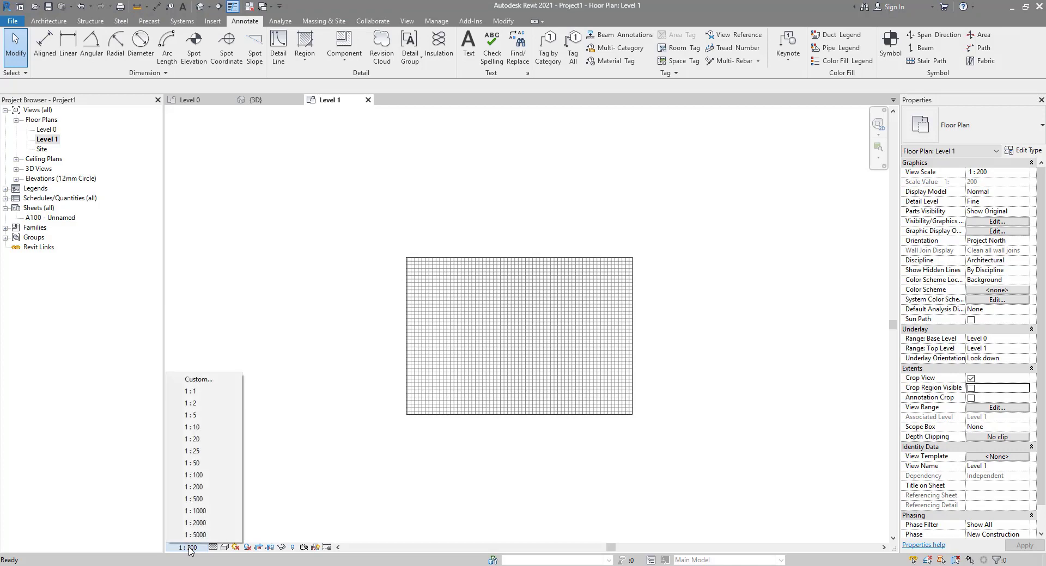
click(222, 500)
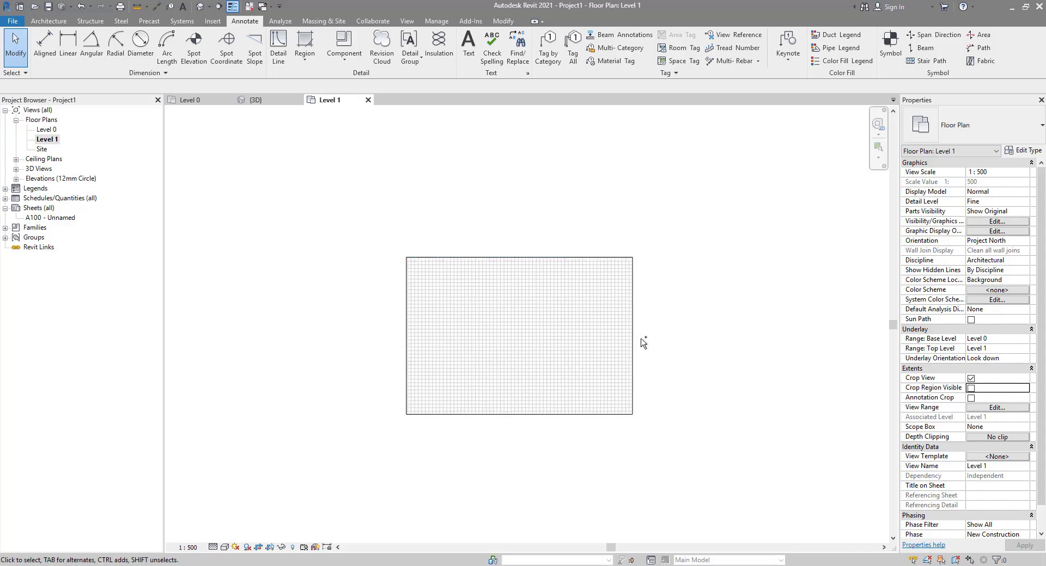
key(ctrl+p)
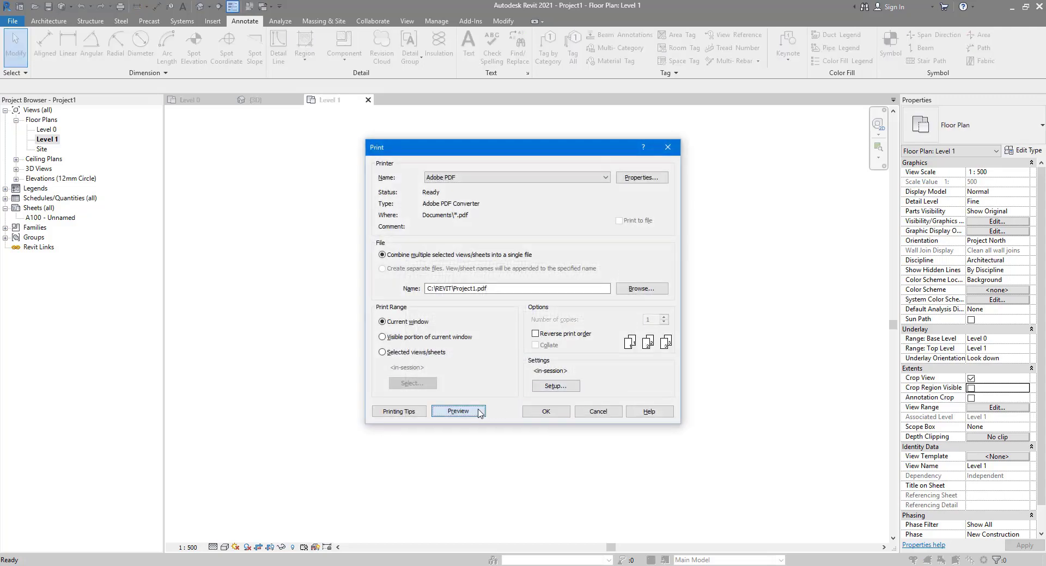
click(457, 411)
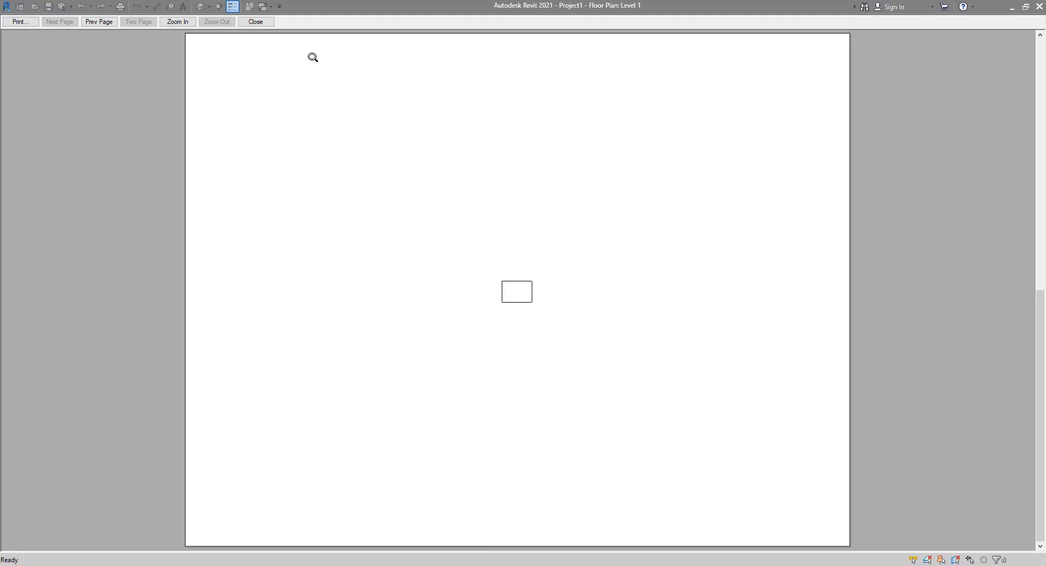
click(20, 22)
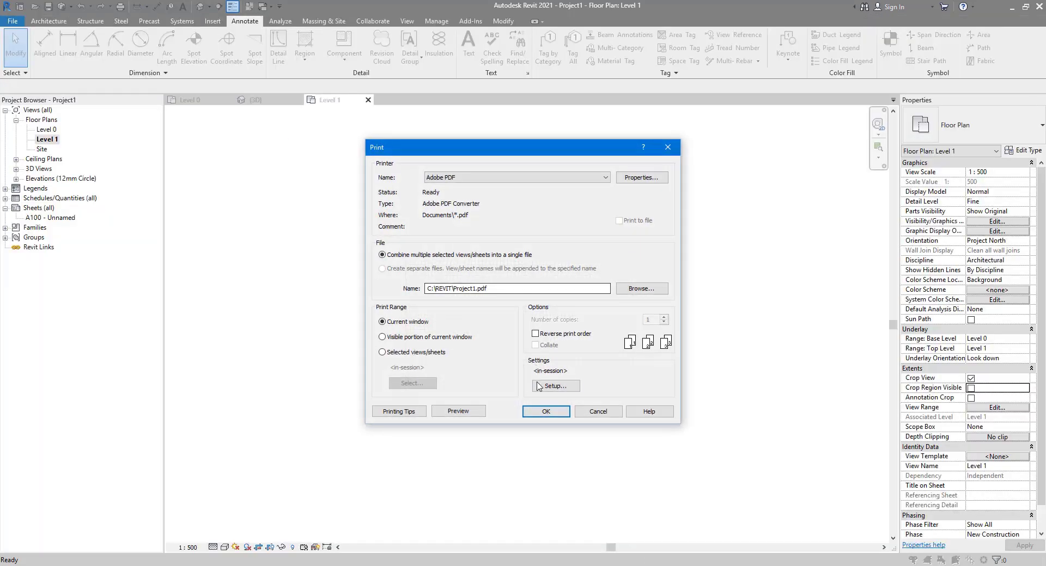
- Print the plan to PDF, overwriting Project1.pdf
click(546, 411)
click(549, 295)
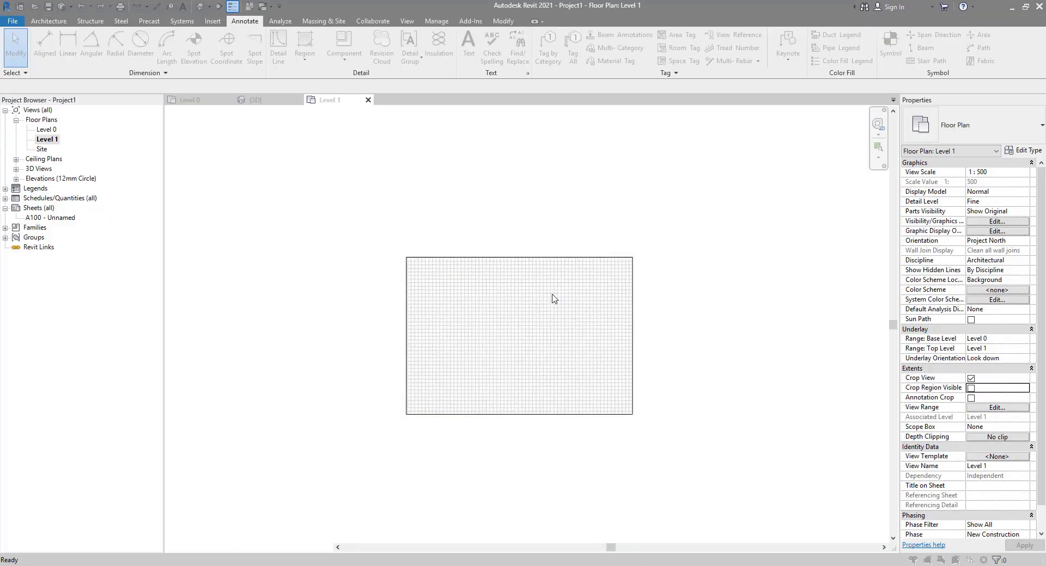
click(524, 374)
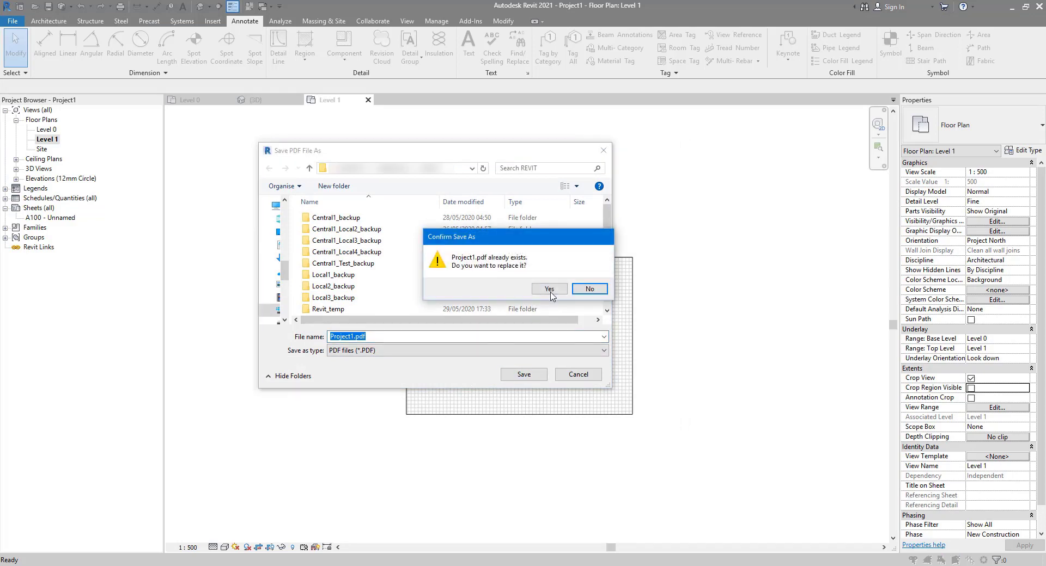
click(550, 294)
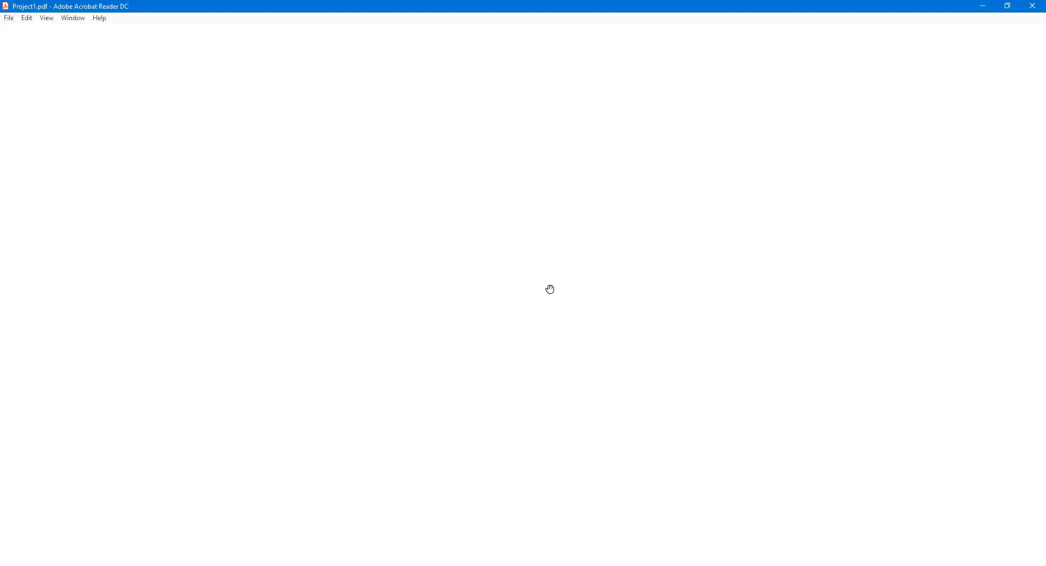
- Zoom Project1.pdf to 1200% to inspect the unhatched rectangle, then close Acrobat Reader
ctrl+scroll(472, 312, up, 8)
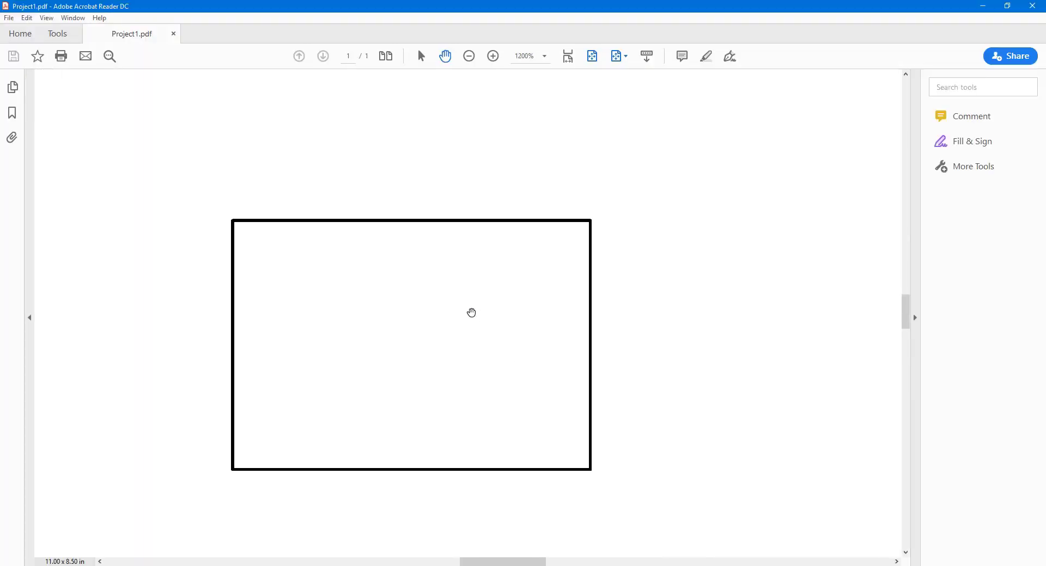
drag(471, 316, 514, 280)
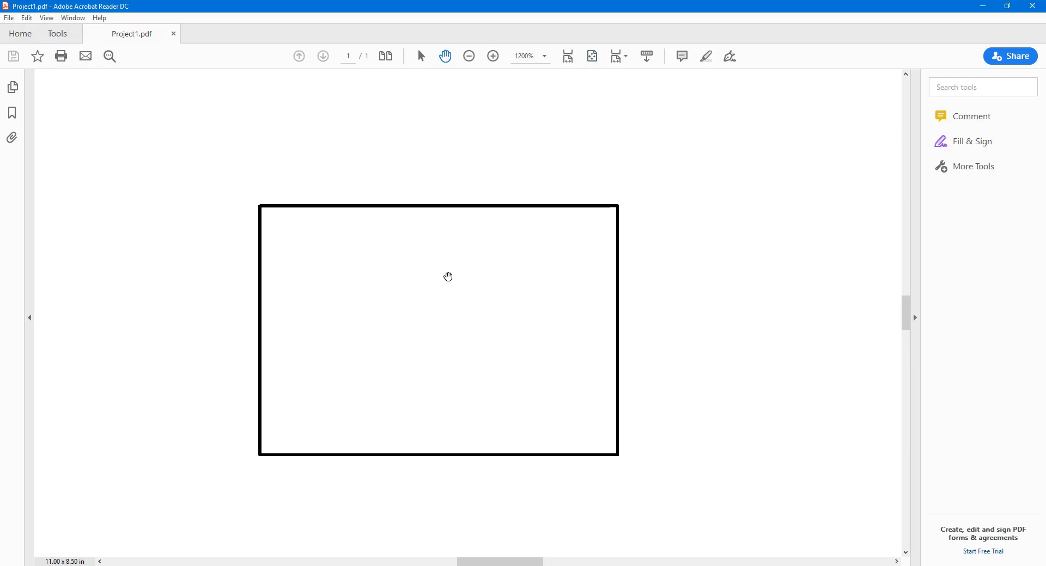
click(1032, 6)
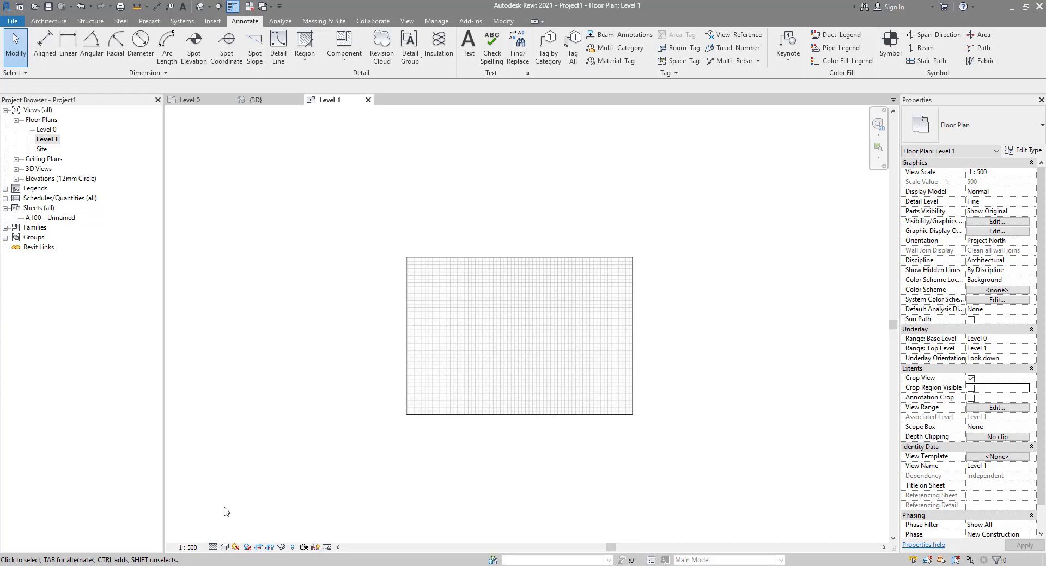
click(188, 547)
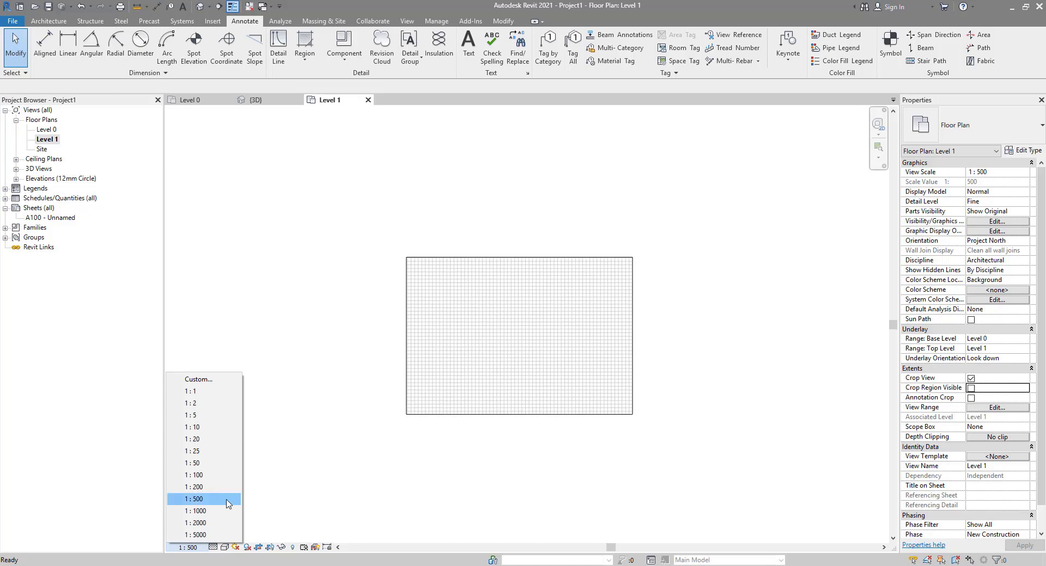
click(357, 302)
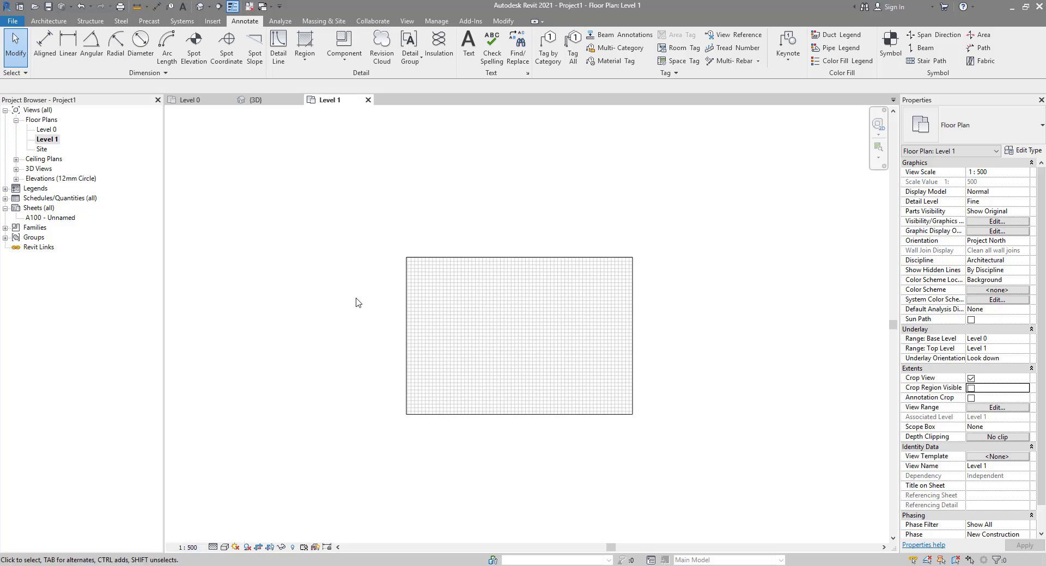
scroll(495, 225, down, 2)
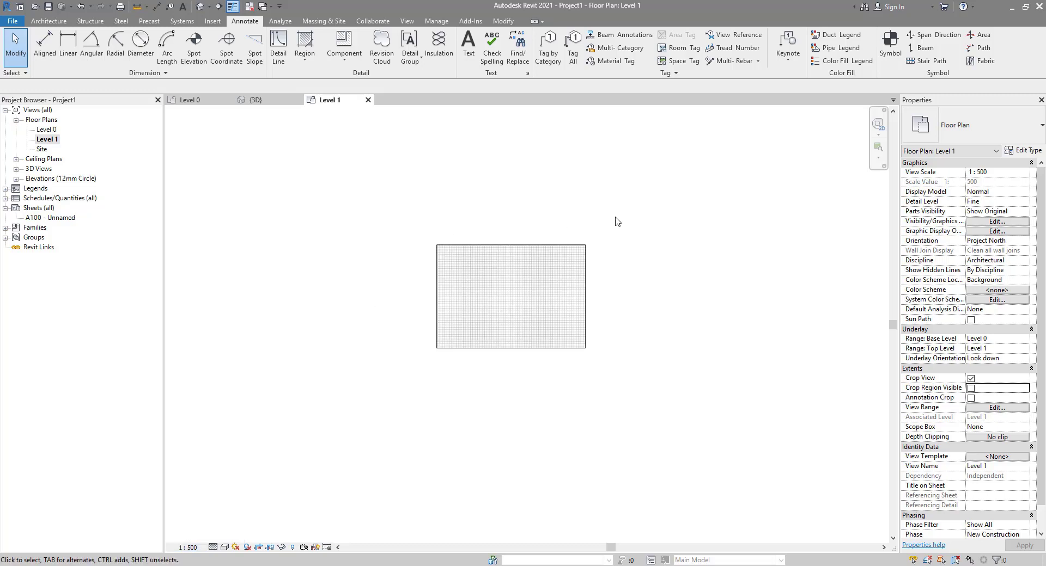
- Narrow the filled region by dragging its right edge to the left
middle_drag(616, 222, 478, 270)
scroll(479, 275, up, 1)
click(426, 327)
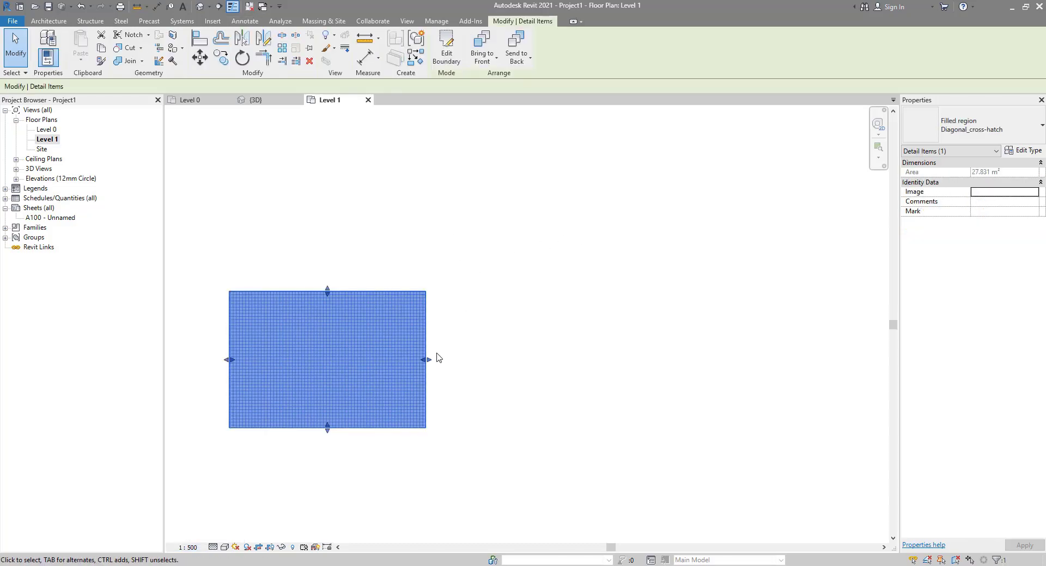
drag(340, 363, 299, 362)
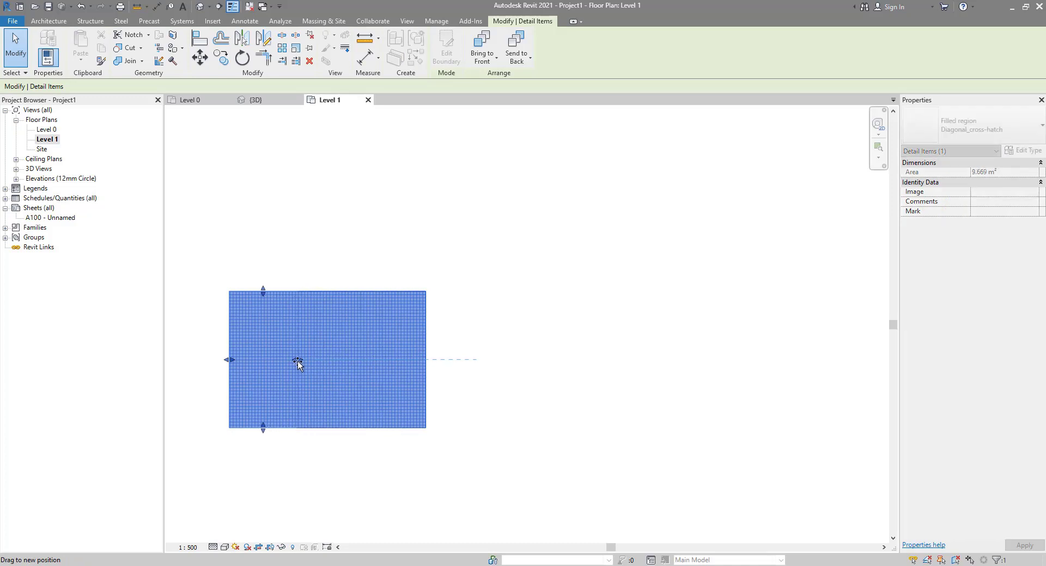
- Copy the region to its right and zoom to fit both regions
click(221, 57)
click(299, 289)
click(415, 285)
key(Escape)
scroll(481, 325, up, 3)
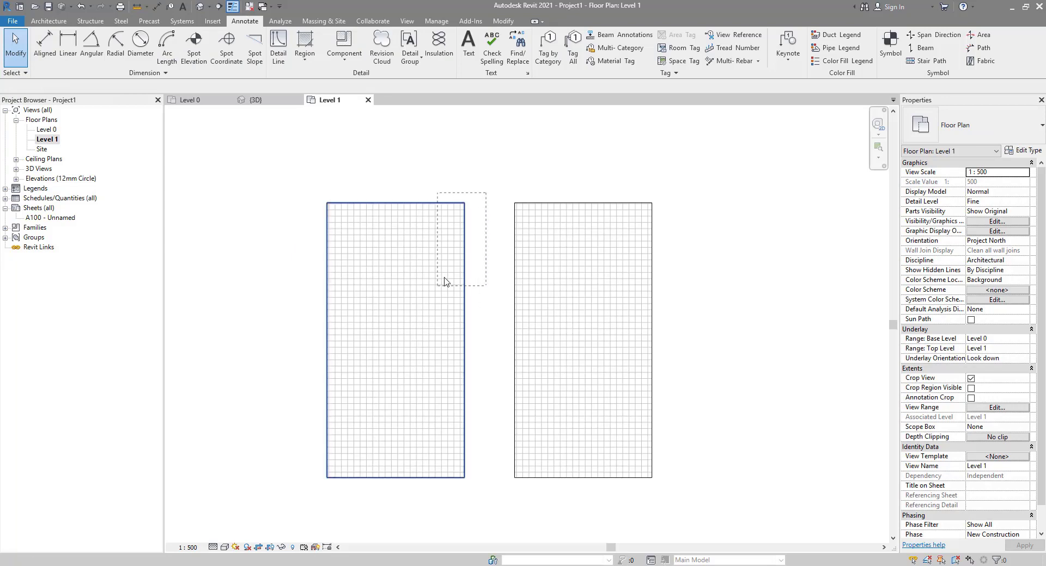
drag(543, 263, 605, 330)
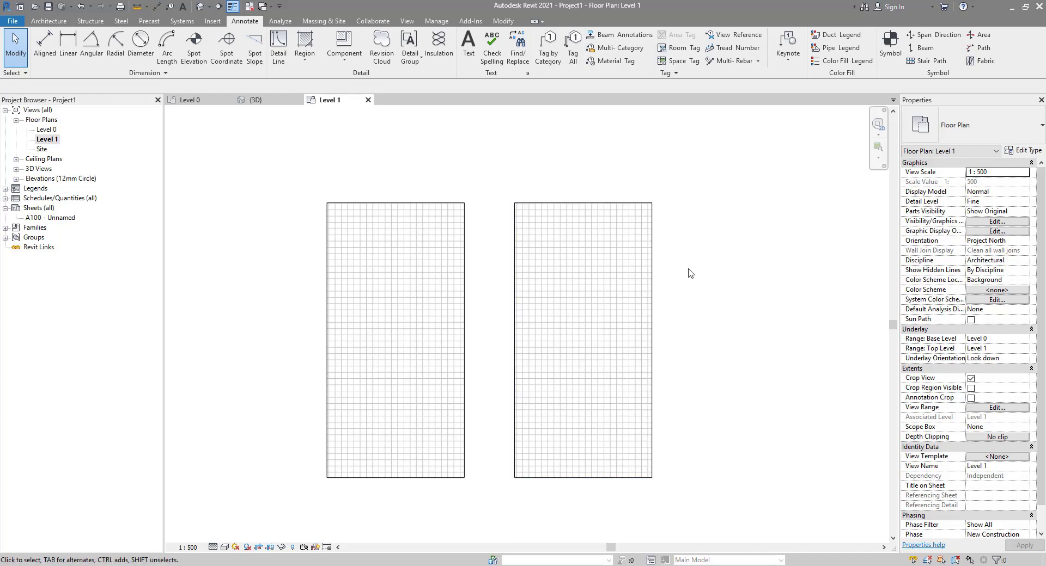
key(z)
key(f)
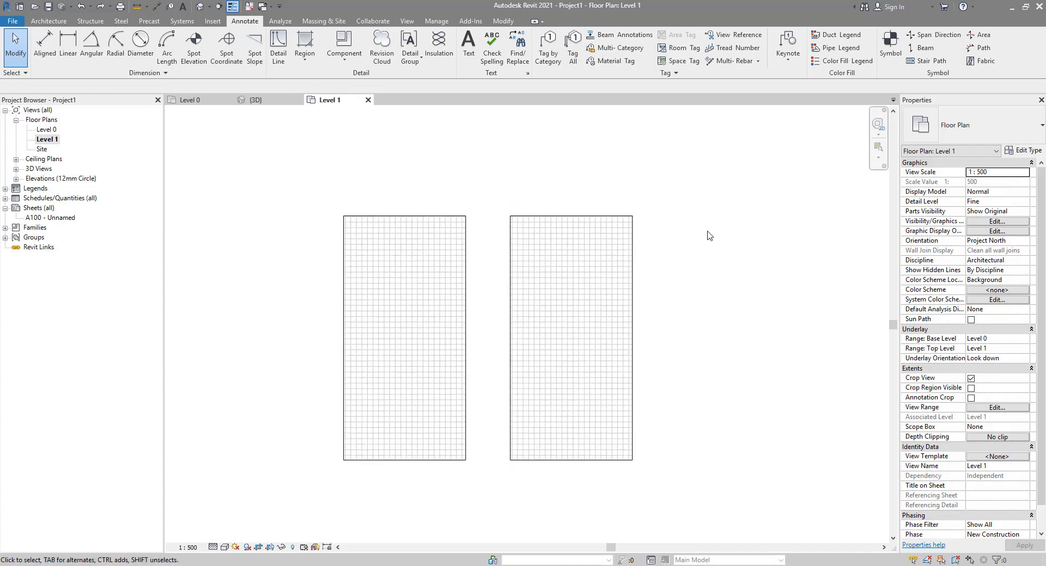
- Duplicate the left region's type as 'Diagonal_cross-hatch Drafting' in Type Properties
click(447, 222)
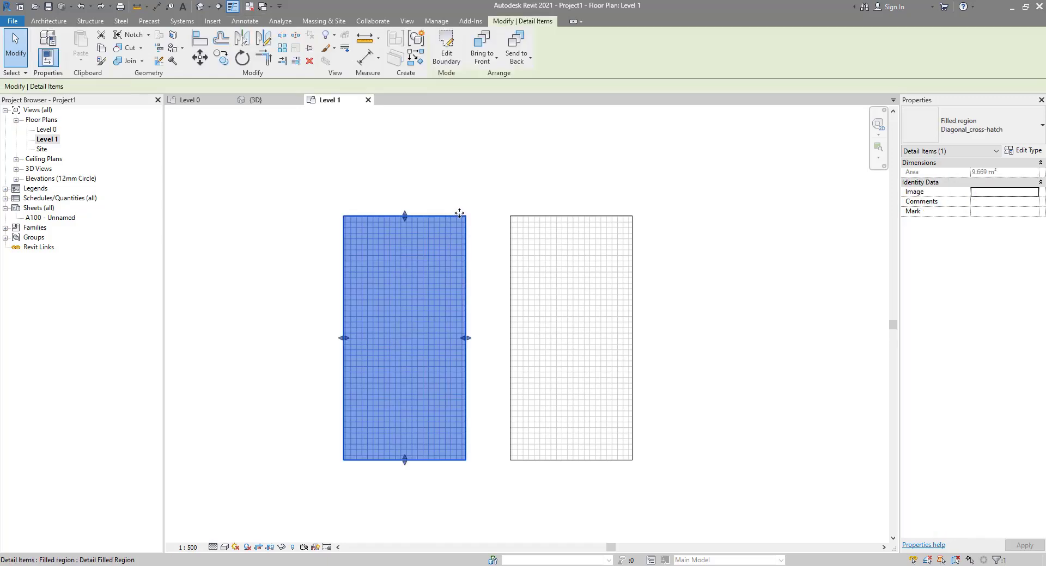
click(1021, 153)
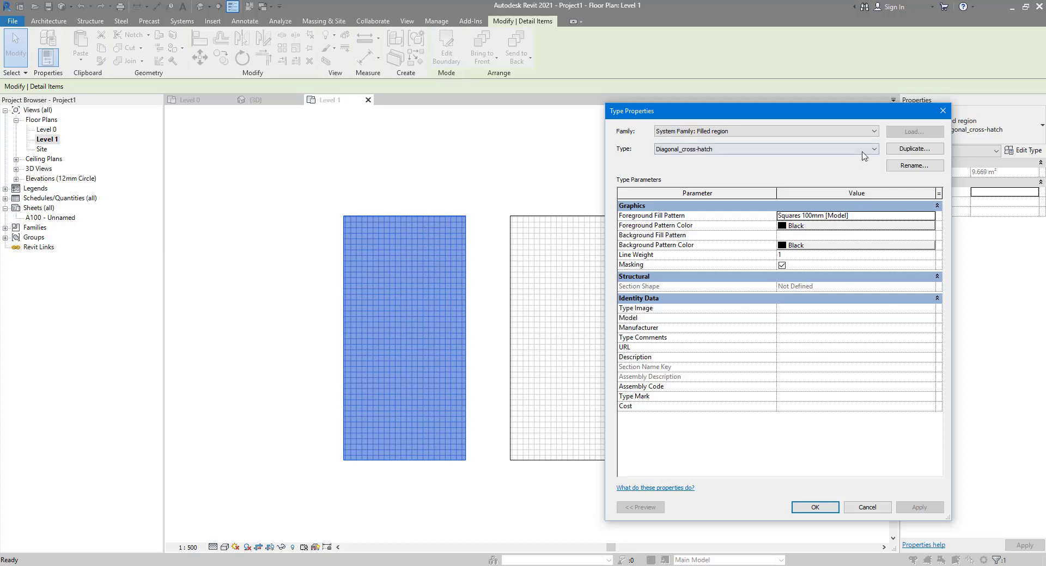
click(899, 151)
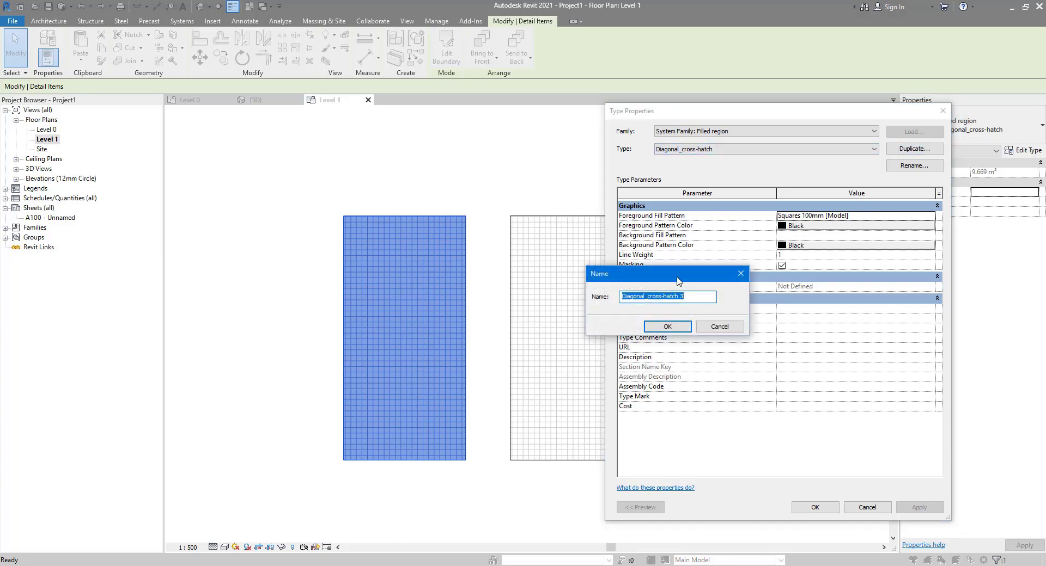
click(672, 296)
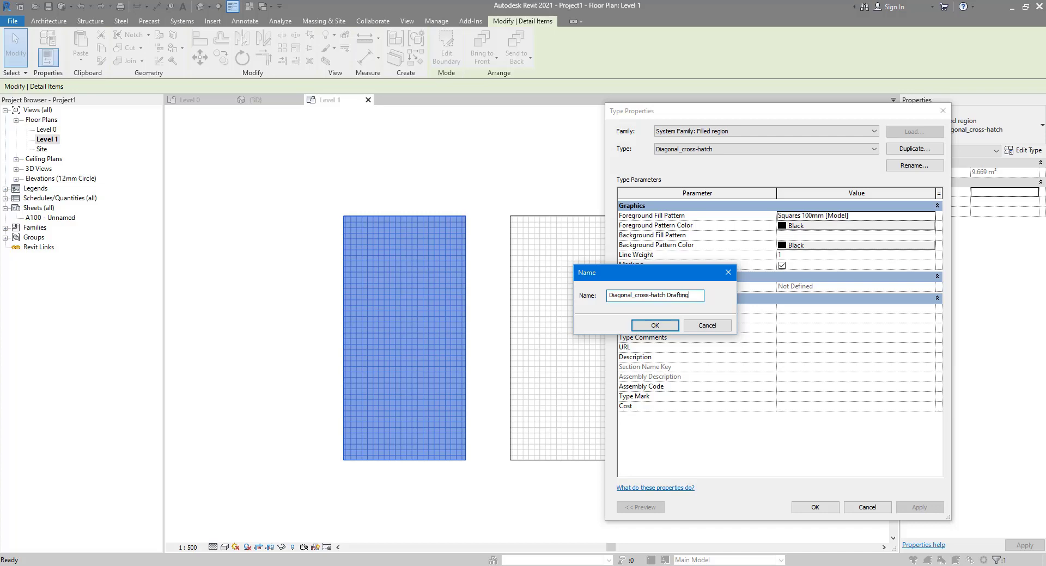
click(675, 325)
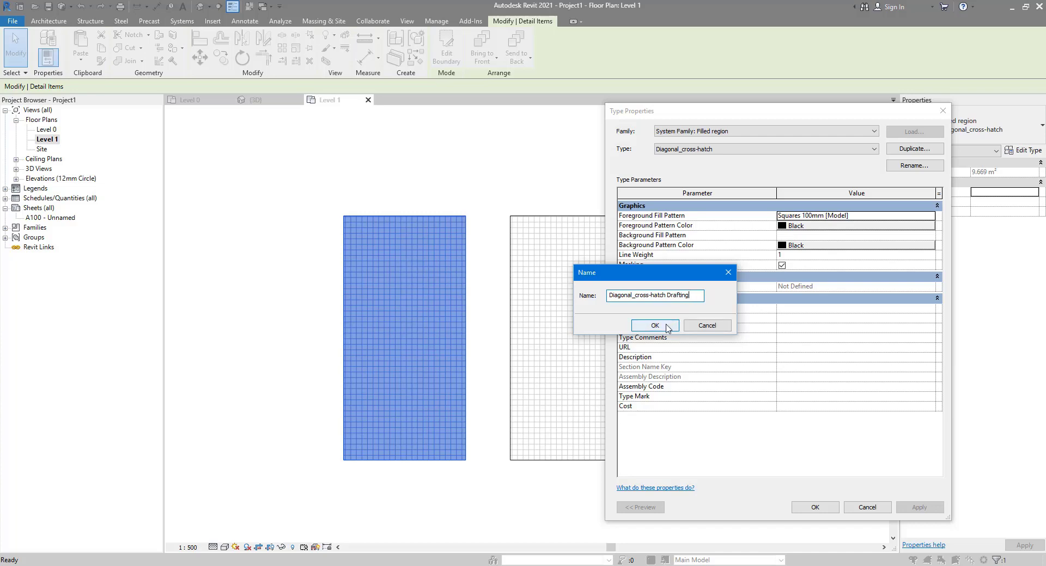
click(878, 216)
- Choose Insulation - Rigid from the Drafting fill patterns as the foreground pattern and confirm
click(931, 216)
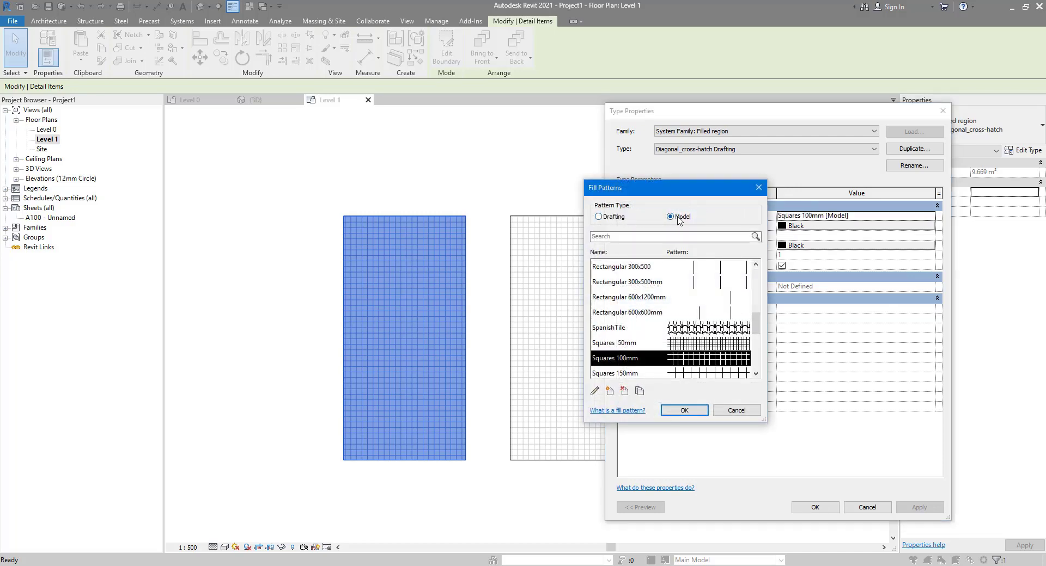
click(600, 217)
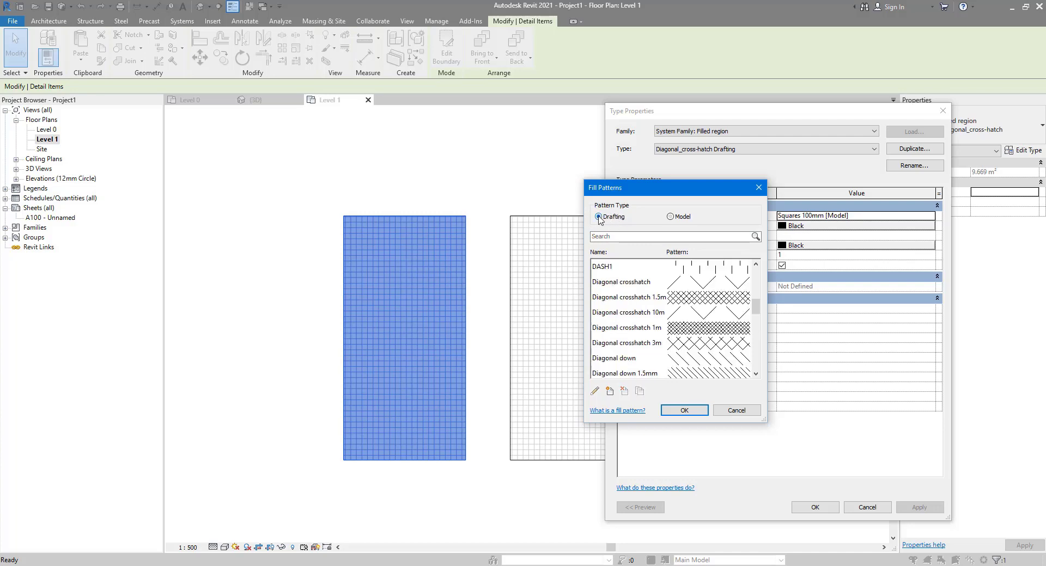
drag(760, 309, 759, 347)
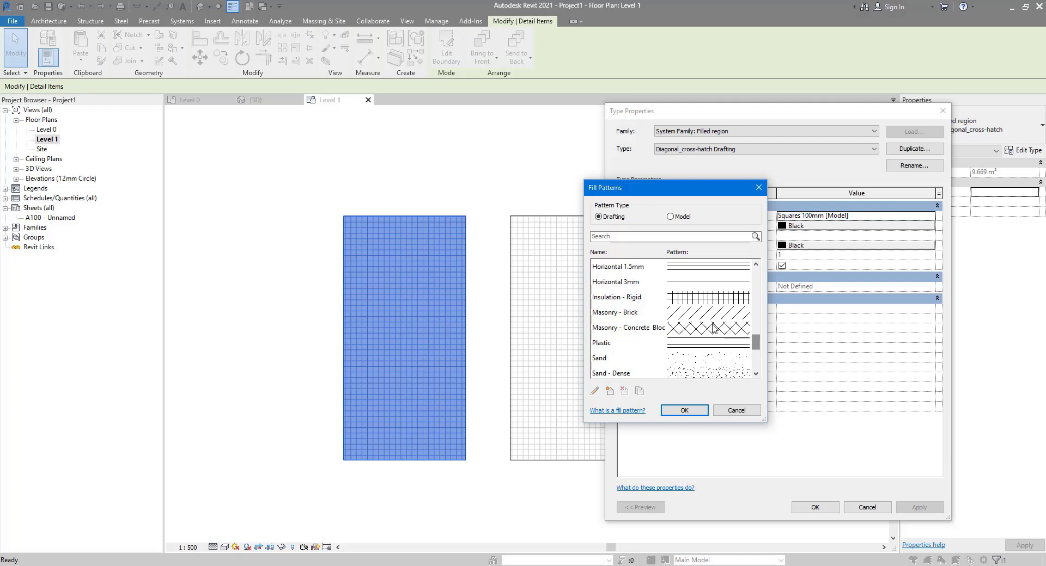
click(681, 303)
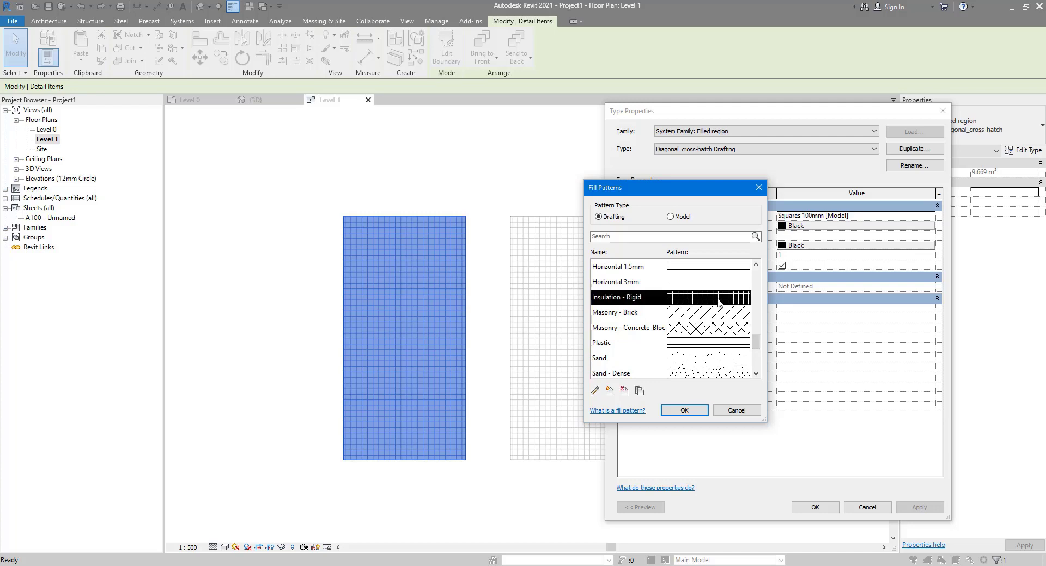
click(683, 411)
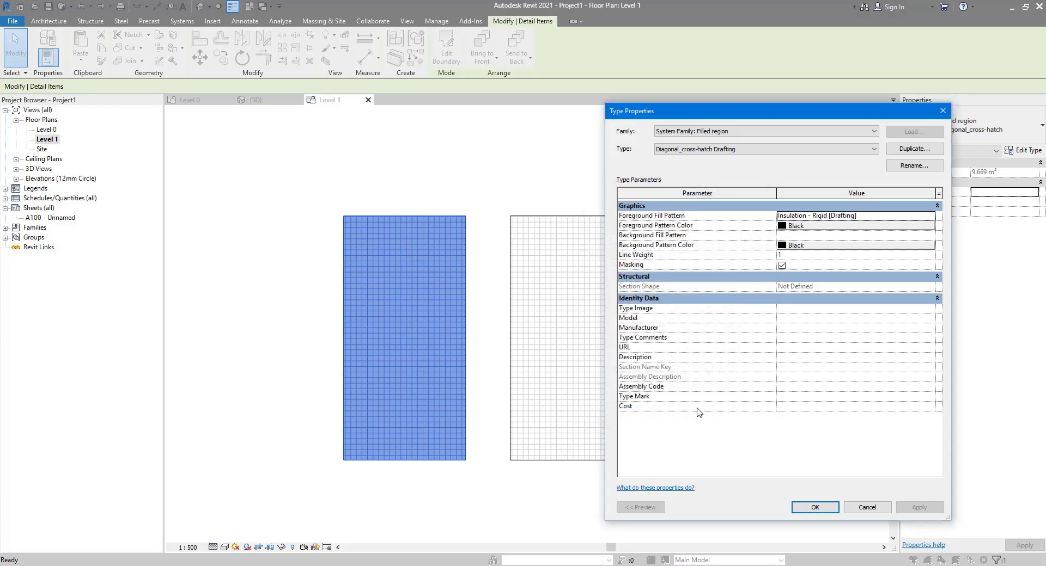
click(815, 508)
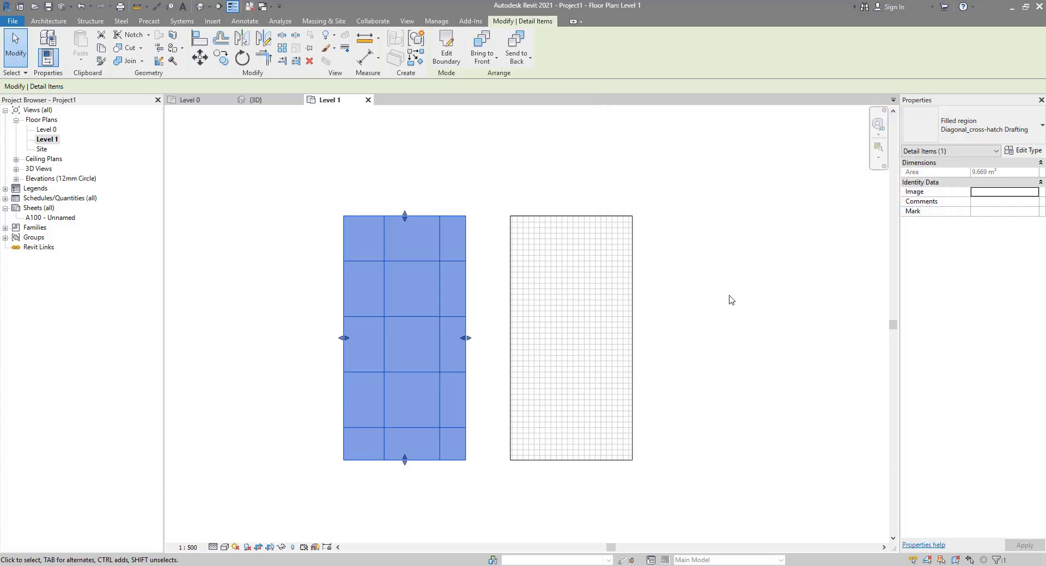
click(704, 251)
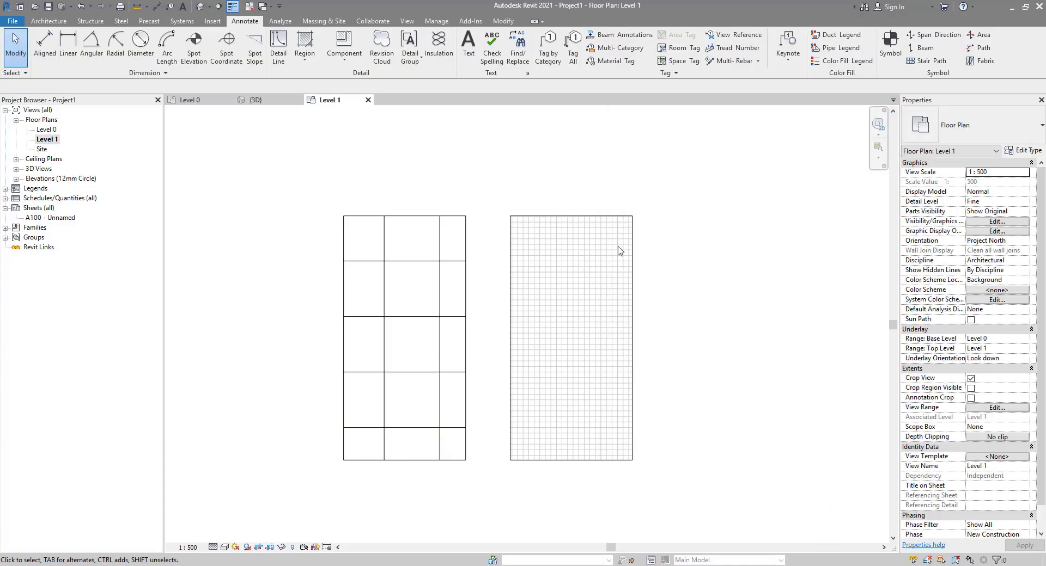
click(464, 228)
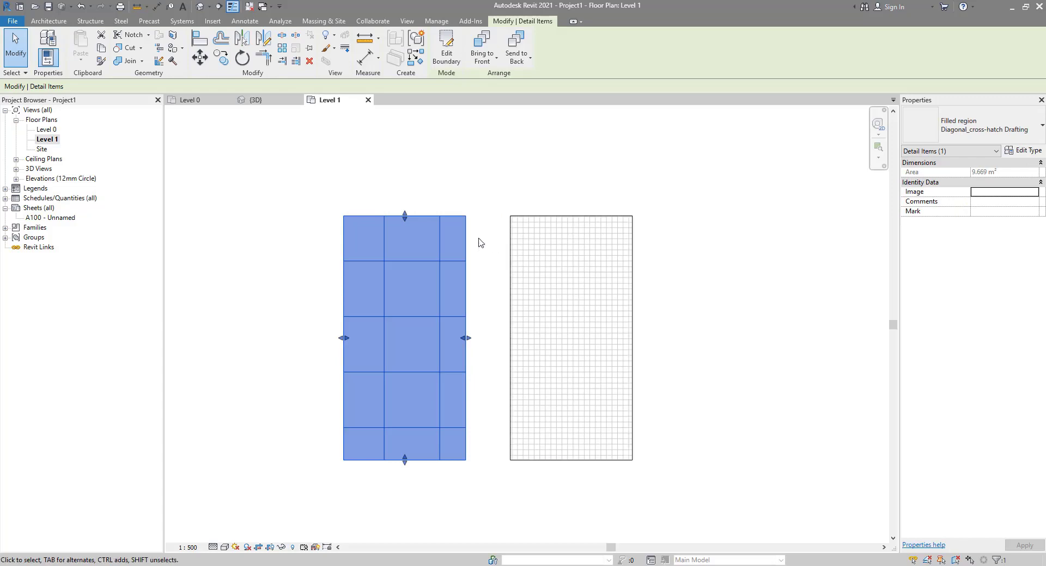
click(480, 243)
click(189, 548)
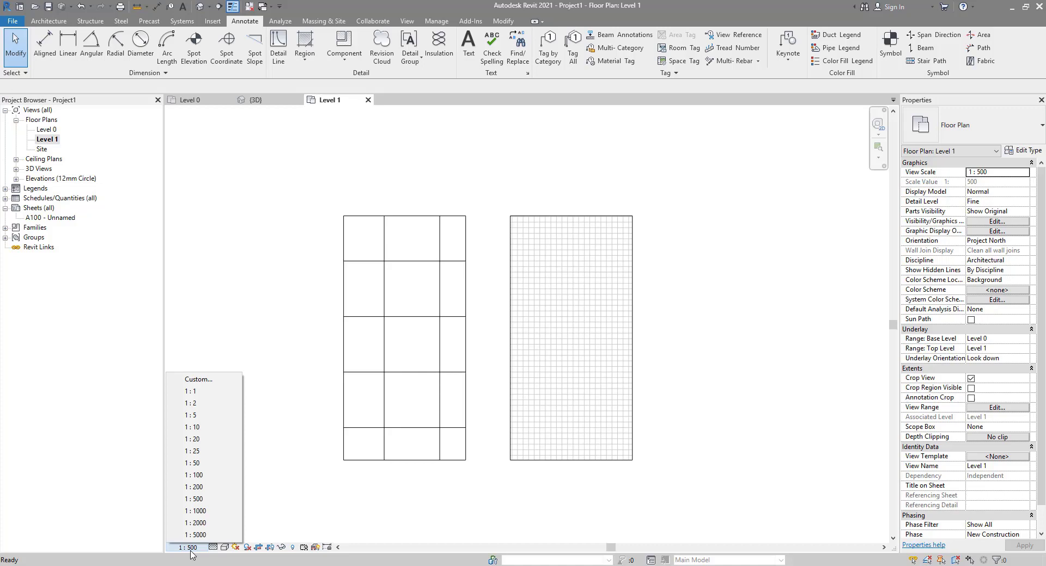
click(207, 464)
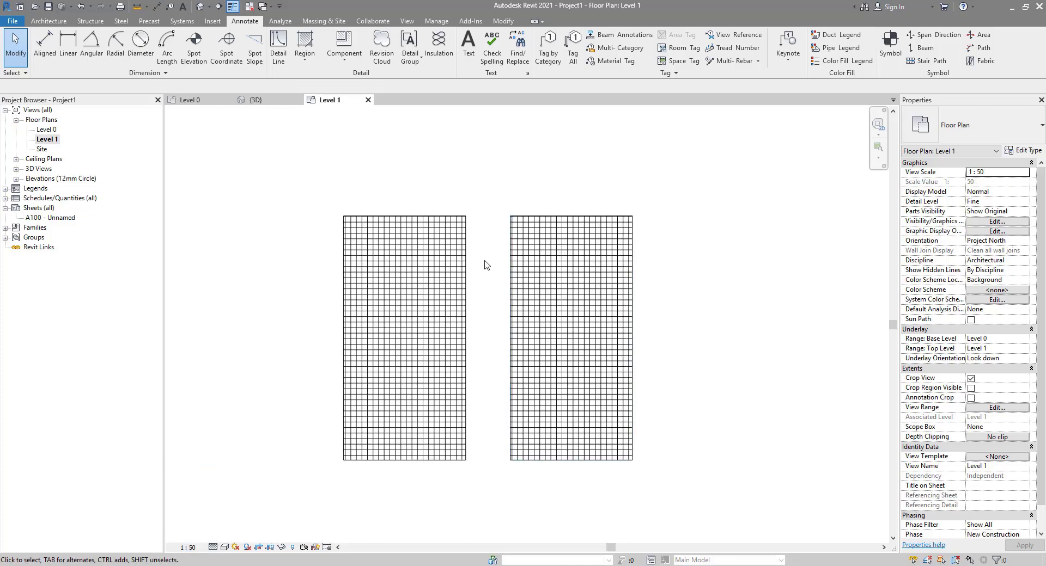
click(187, 548)
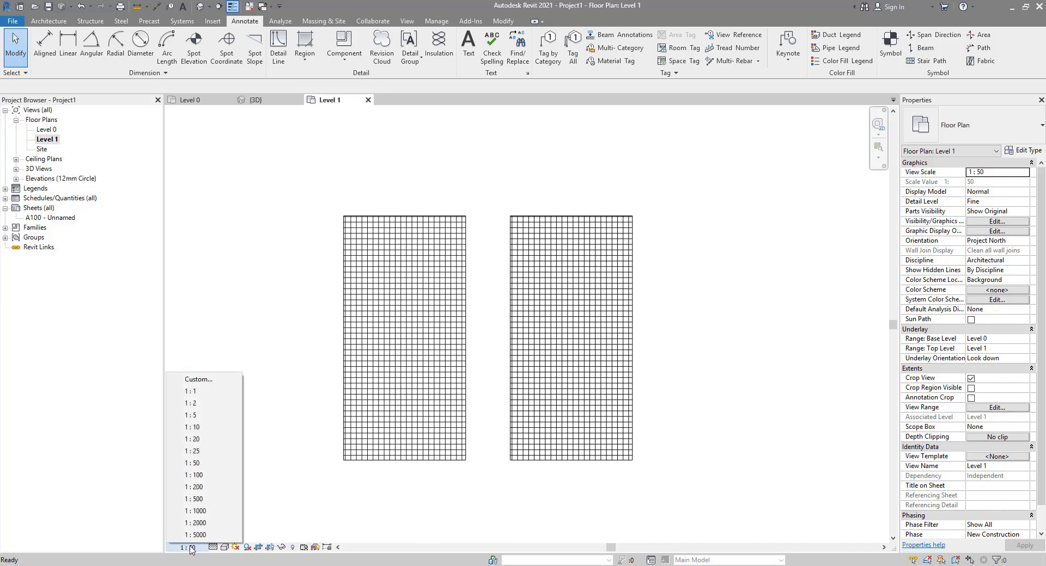
click(209, 475)
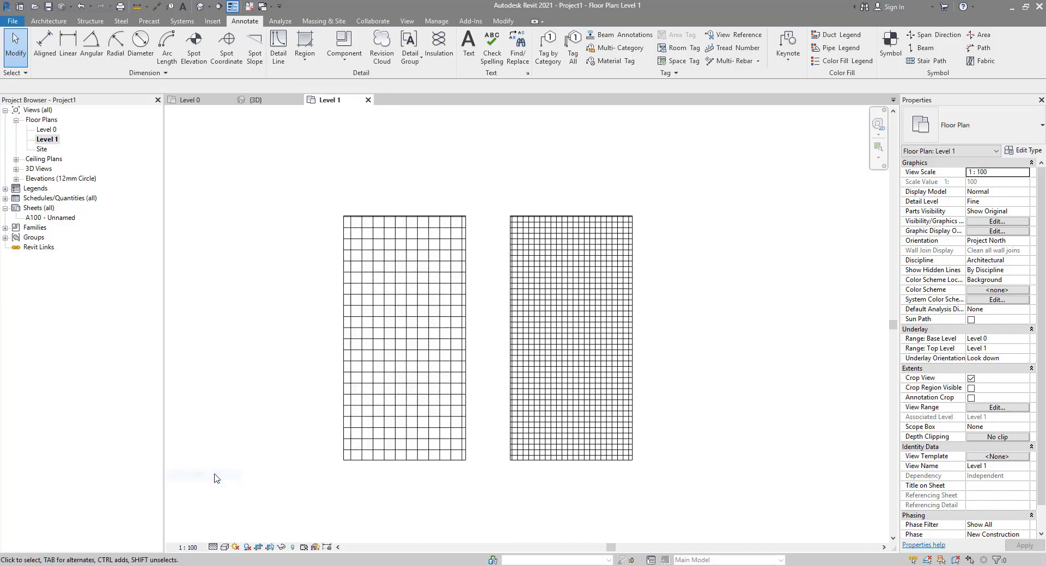
click(196, 548)
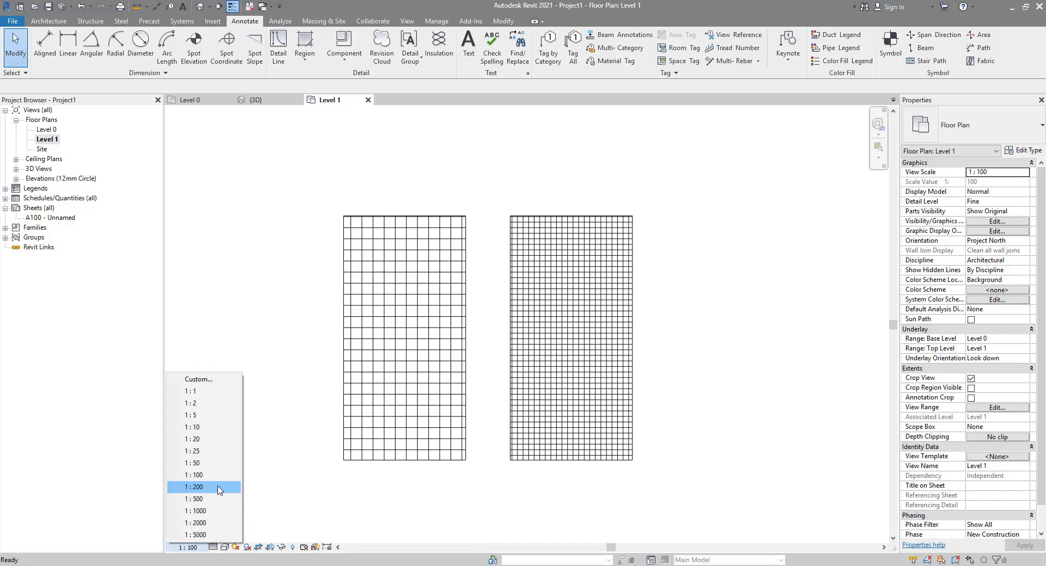
click(220, 487)
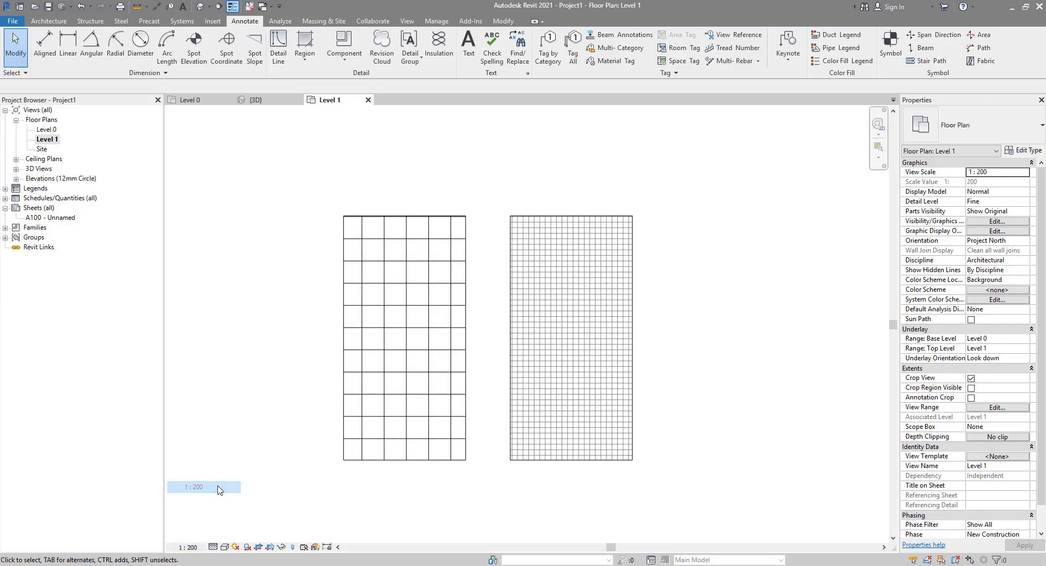
click(190, 548)
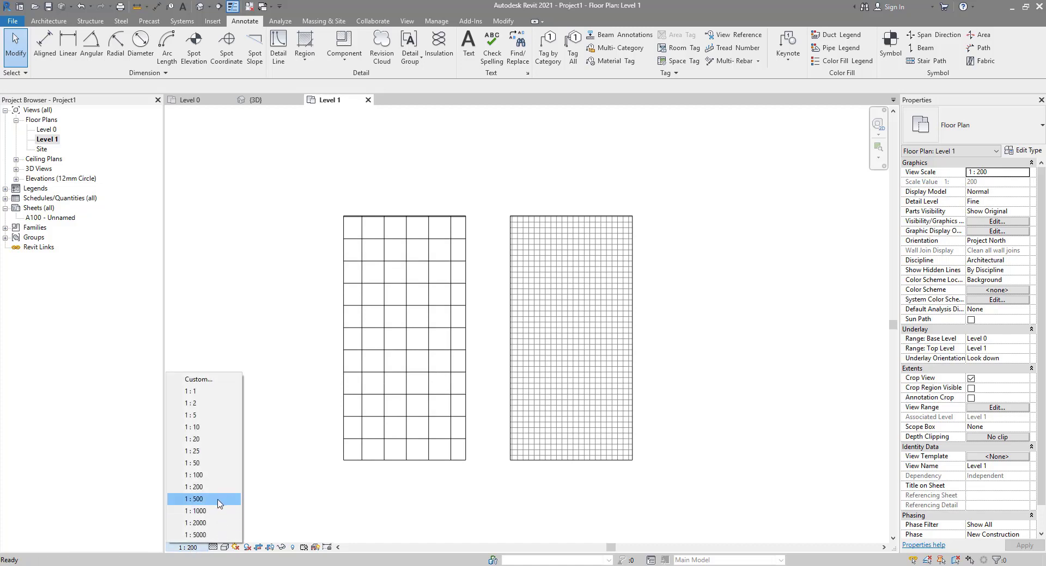
click(219, 499)
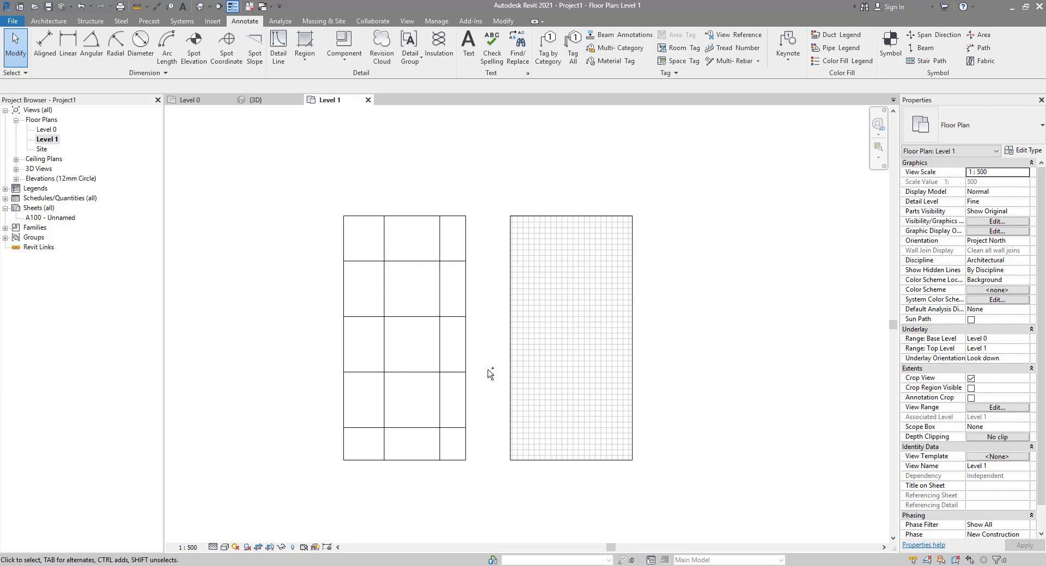
- Preview the 1:500 plan with both regions and print it over Project1.pdf
key(ctrl+p)
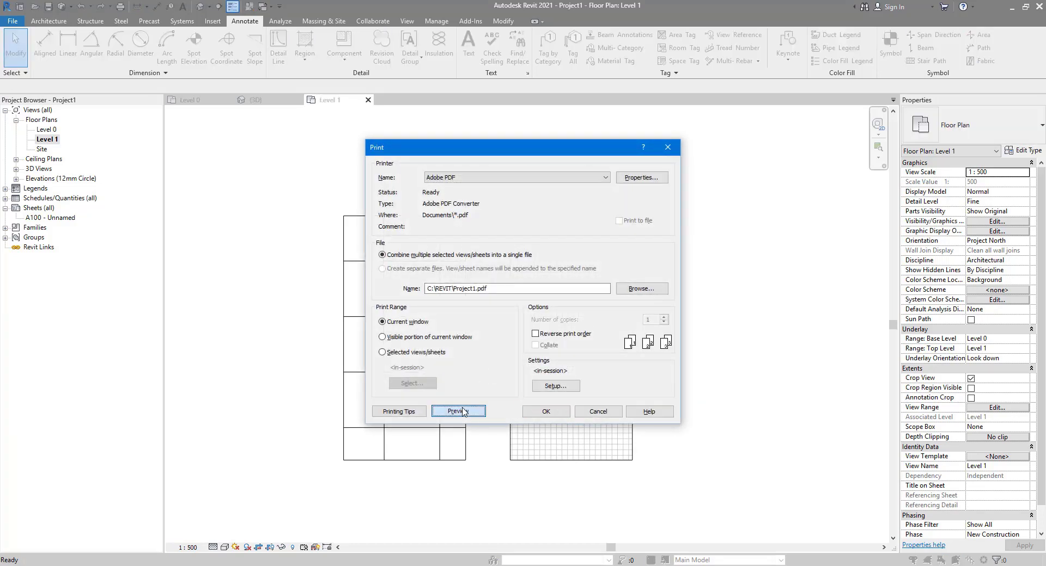
click(457, 411)
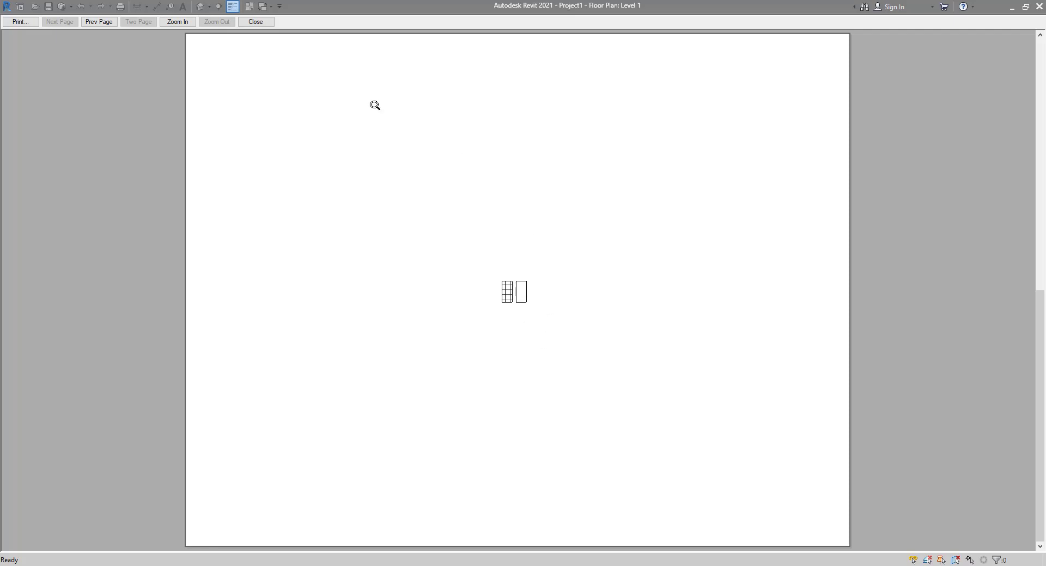
click(20, 21)
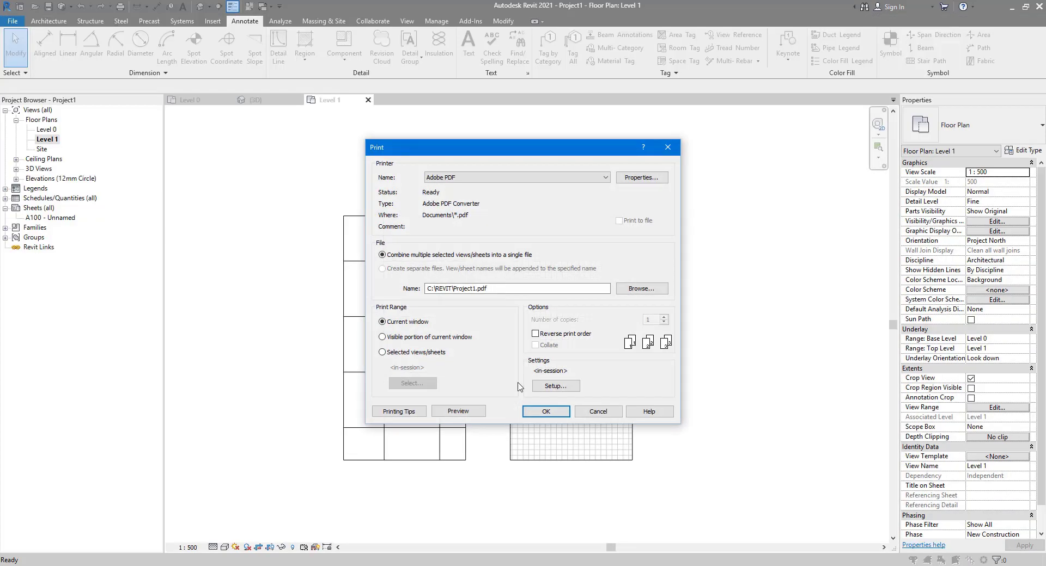
click(545, 411)
click(538, 298)
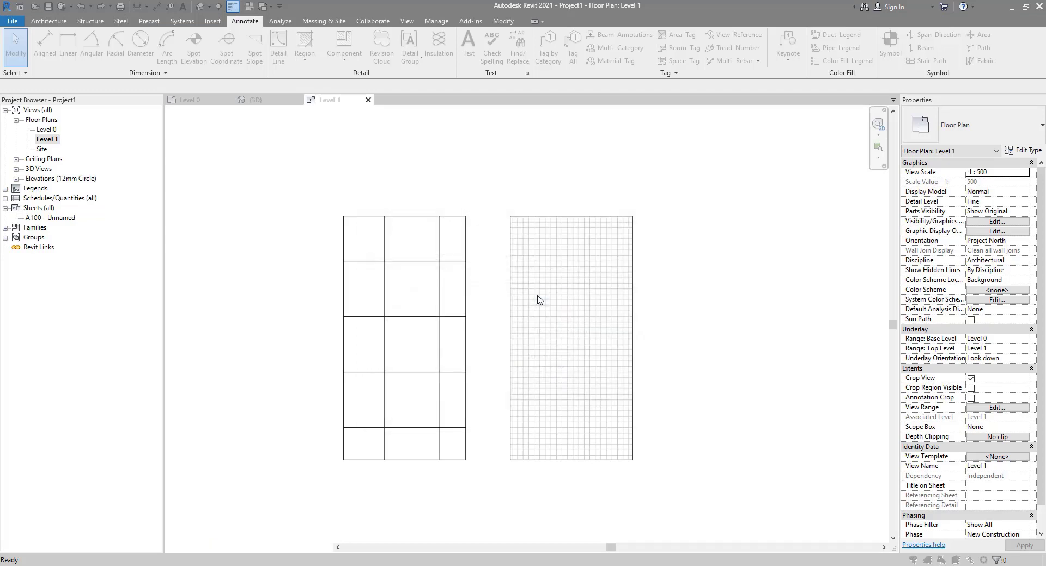
click(539, 375)
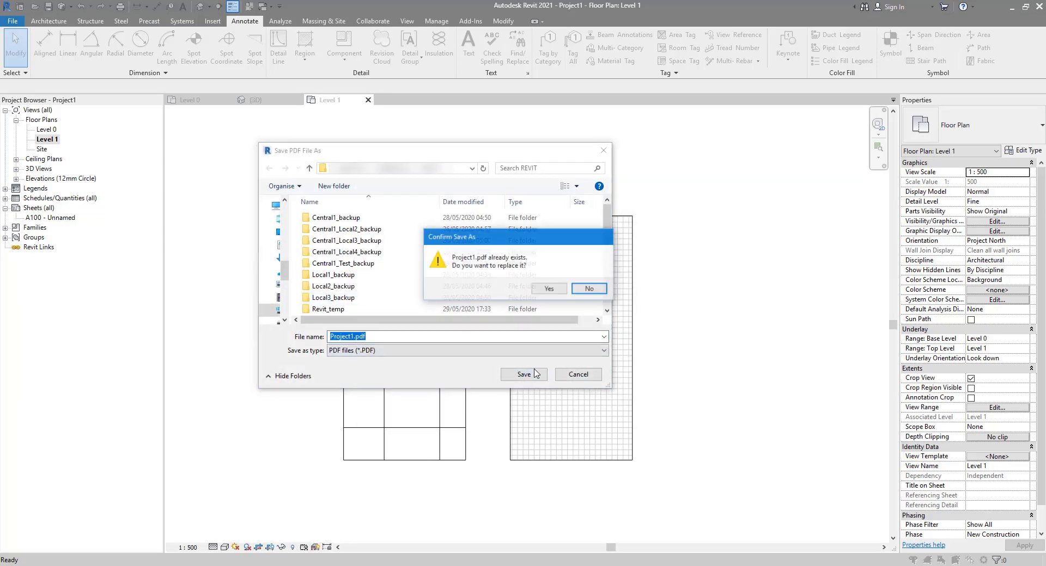
click(549, 289)
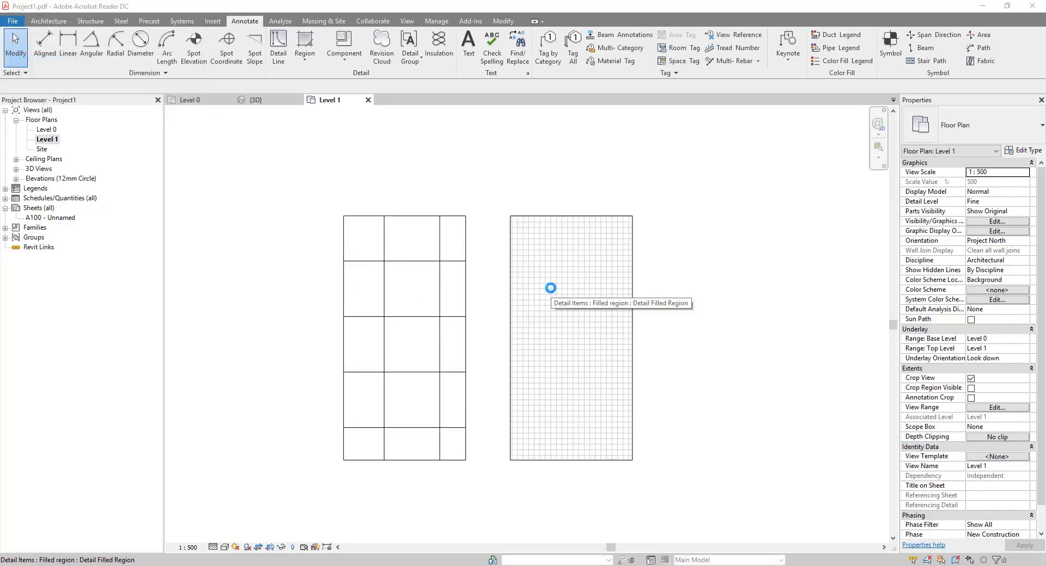
- Zoom into Project1.pdf to confirm the left region's hatch printed and the right is blank, then return to Revit
ctrl+scroll(462, 316, up, 5)
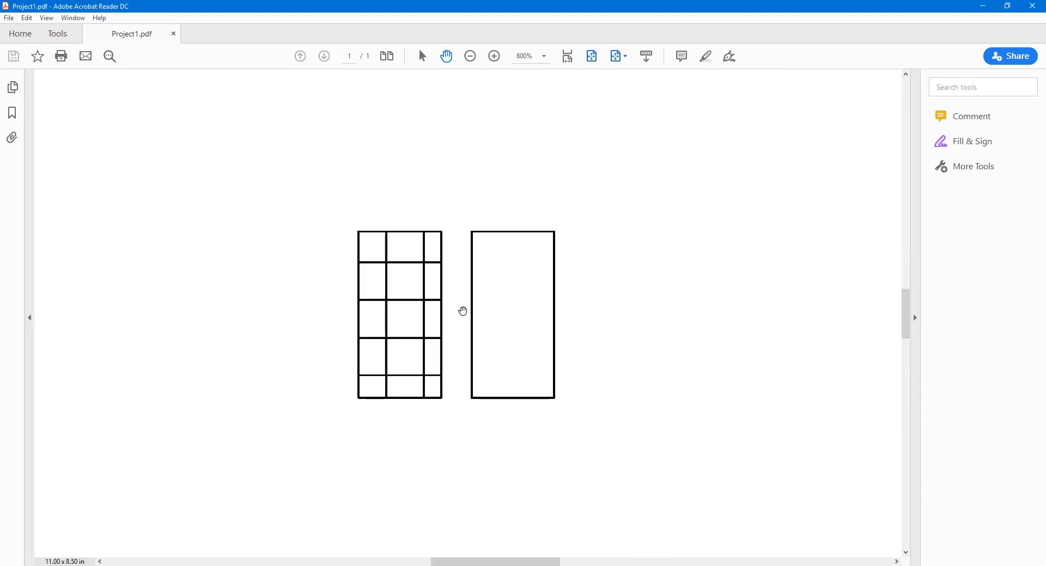
ctrl+scroll(402, 264, up, 1)
ctrl+scroll(402, 264, down, 1)
ctrl+scroll(414, 267, up, 1)
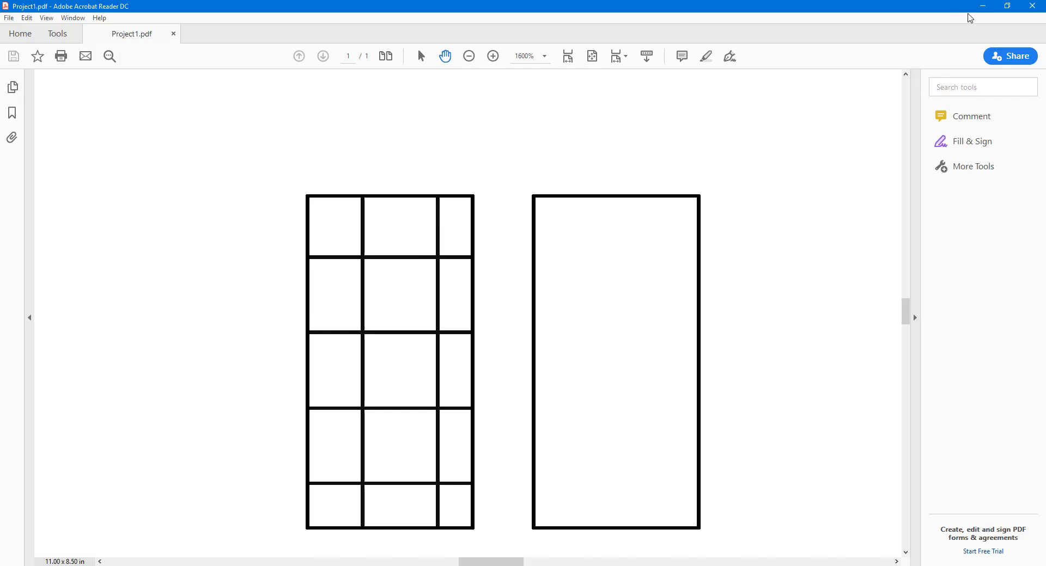
click(979, 10)
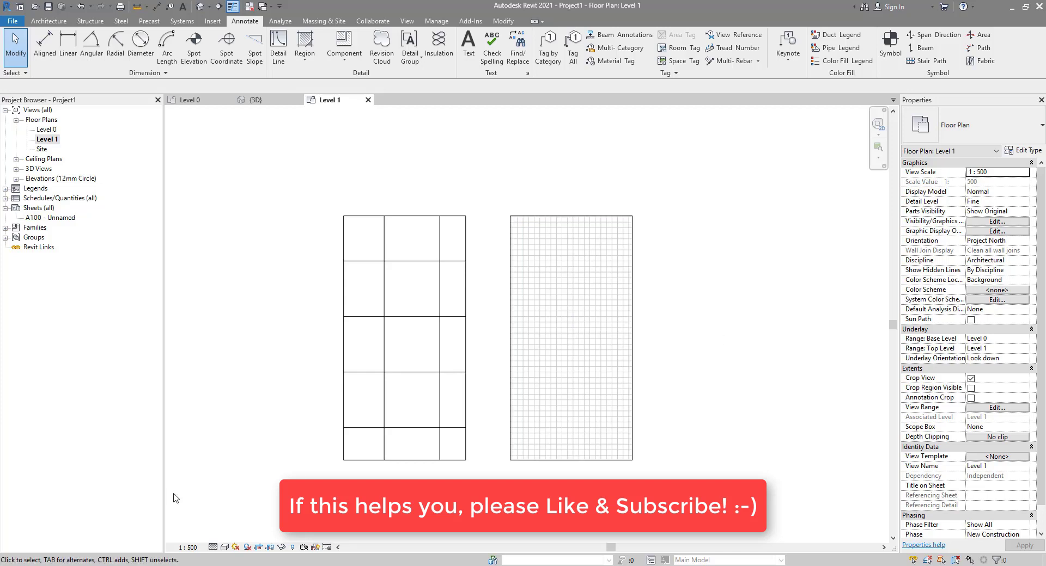
click(187, 548)
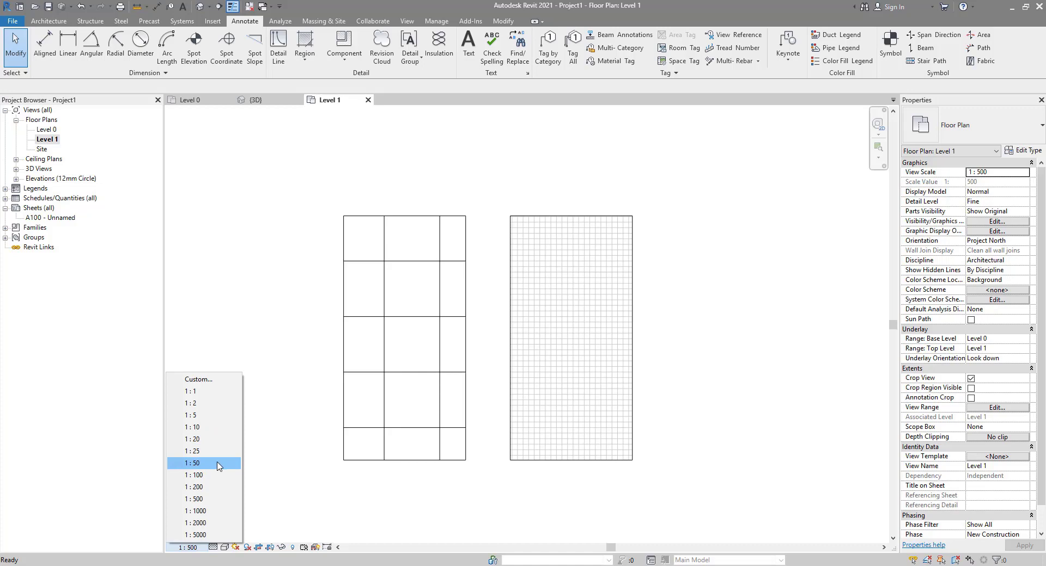
click(267, 450)
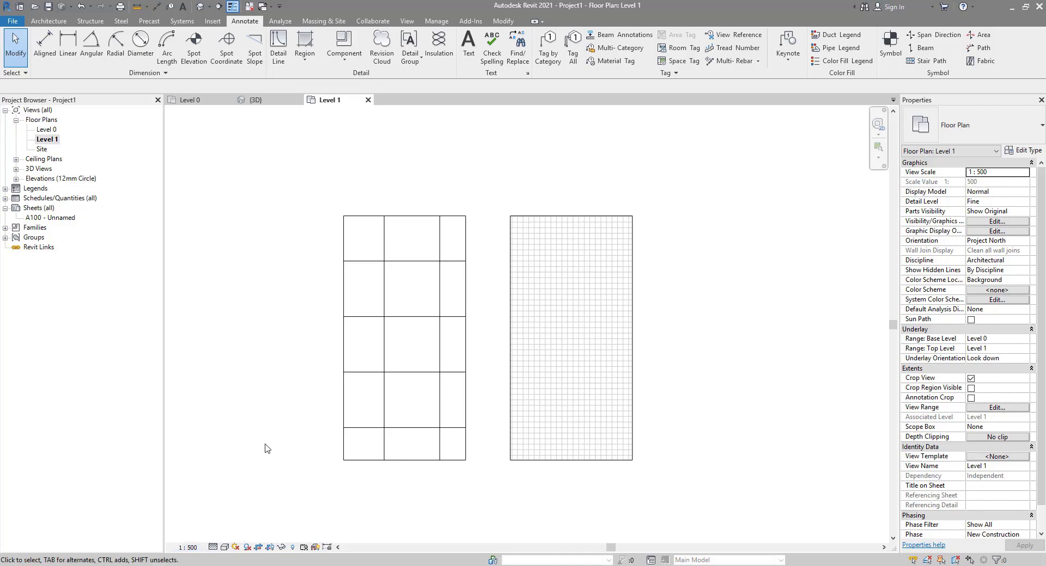
click(589, 217)
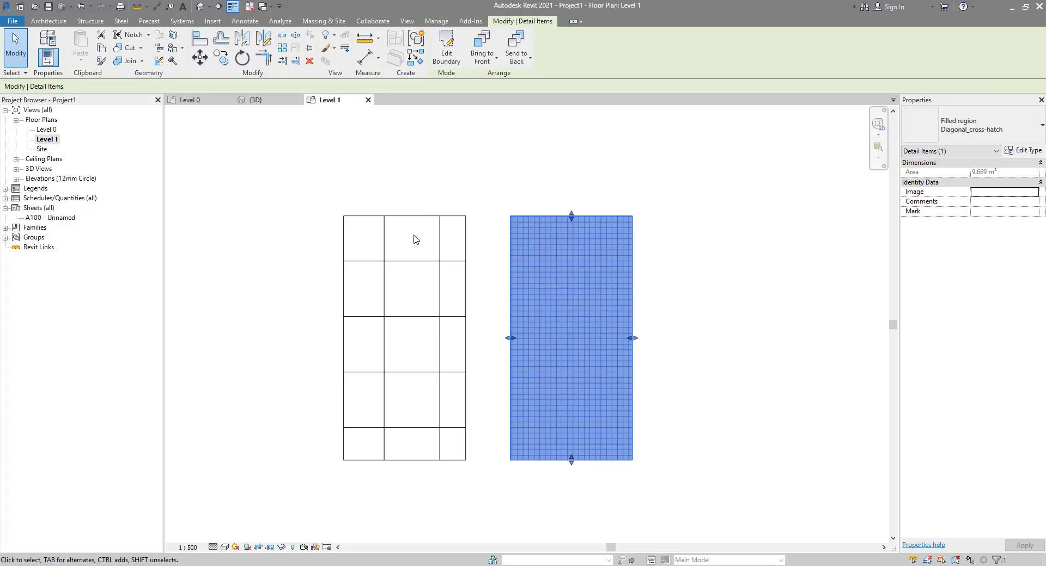
click(481, 235)
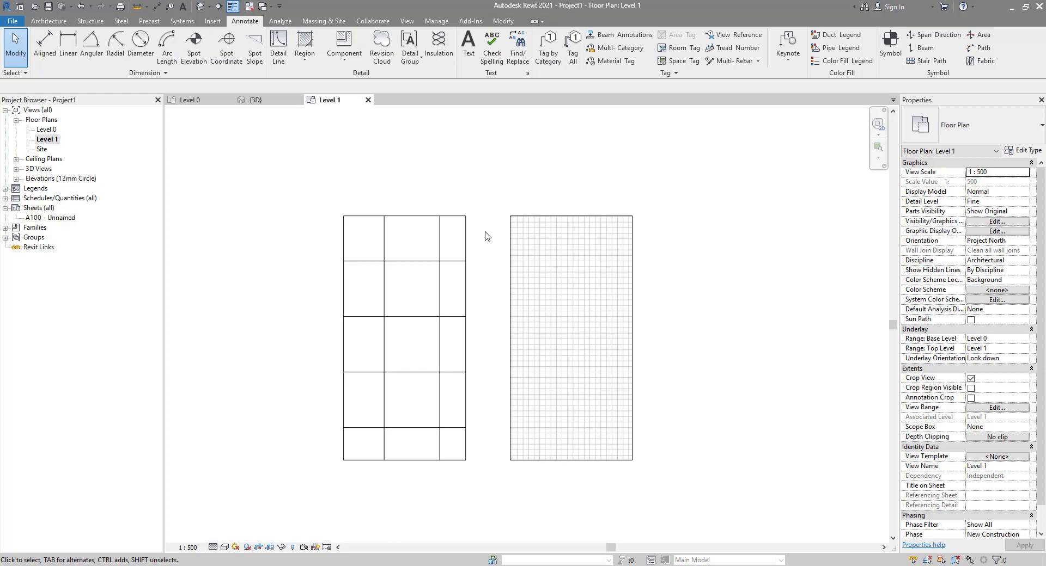